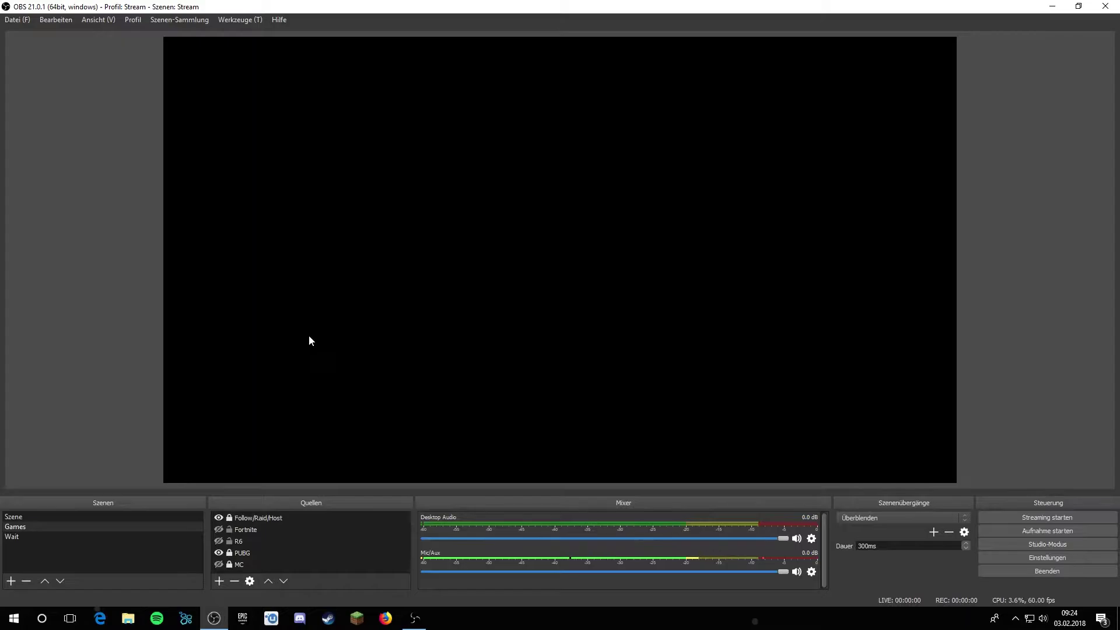
- Open Streamlabs in Firefox and log in with the Twitch account
left_click(386, 617)
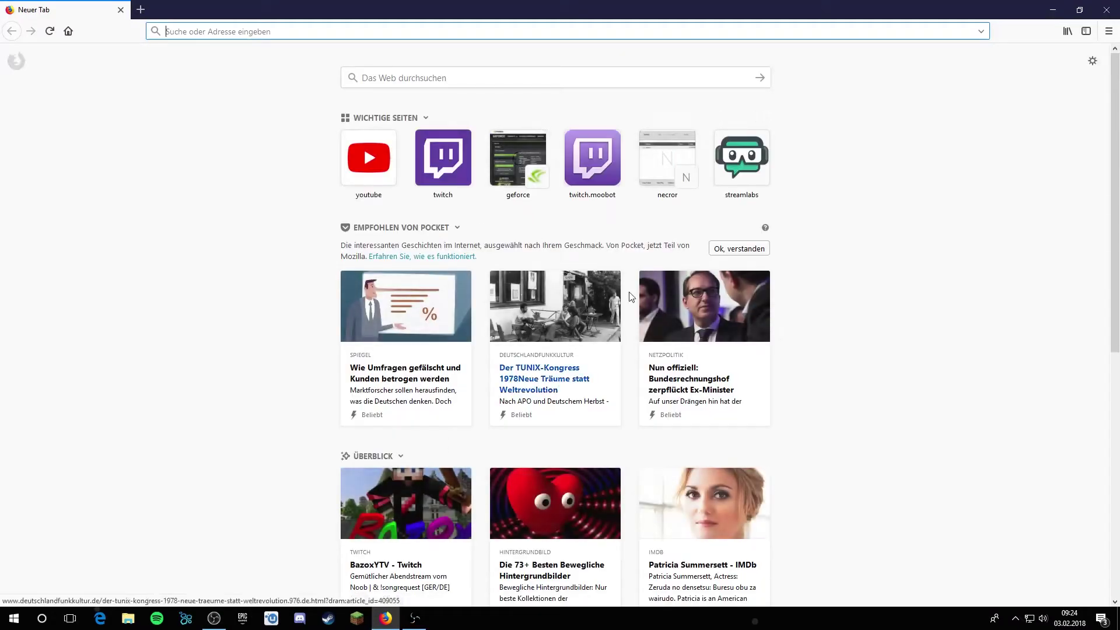
left_click(732, 169)
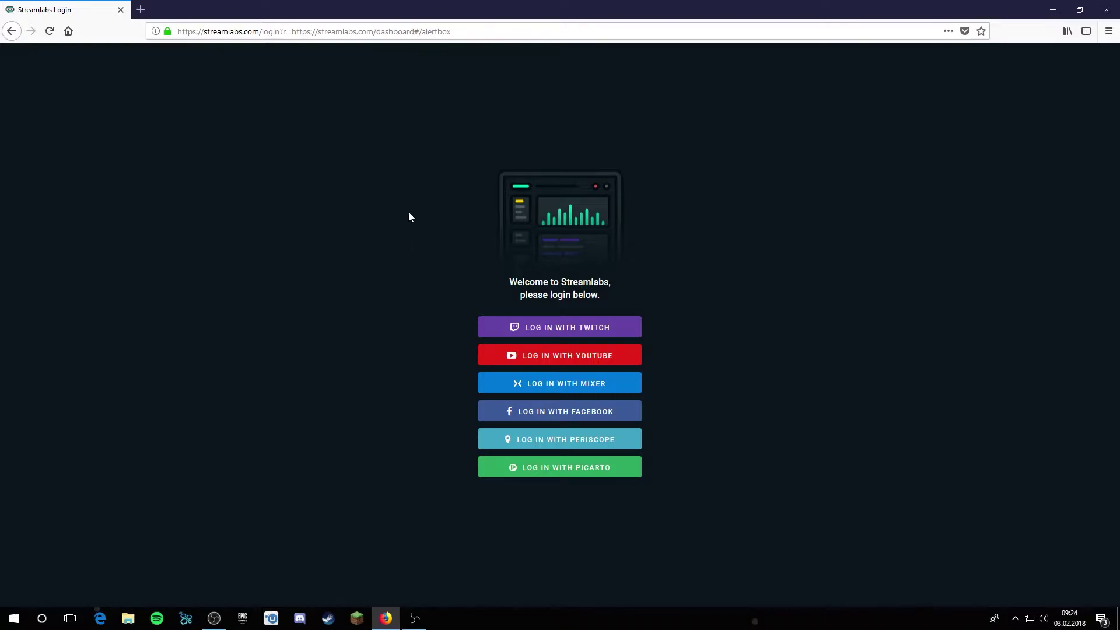
left_click(585, 332)
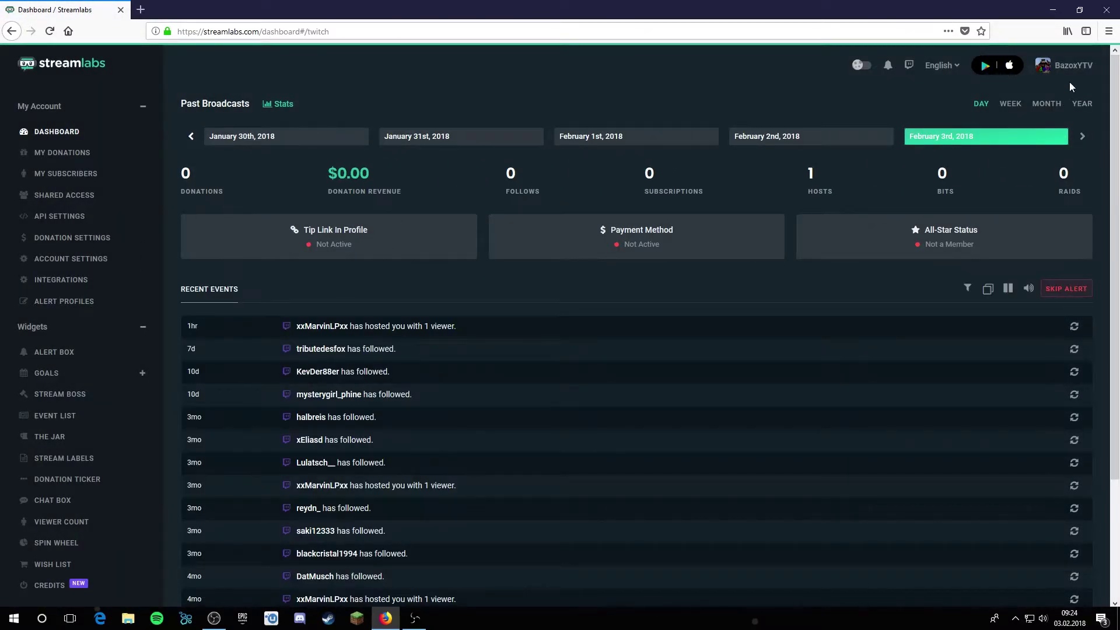
- Switch the dashboard language to Deutsch and open the alert box (Benachrichtigungsbox) widget
left_click(950, 67)
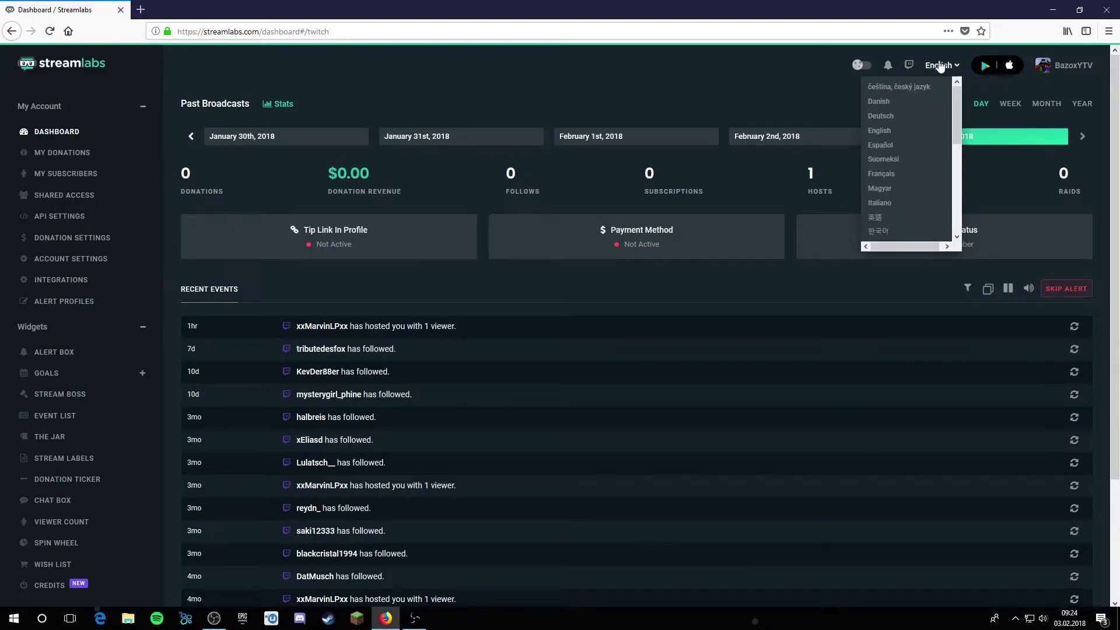
left_click(885, 119)
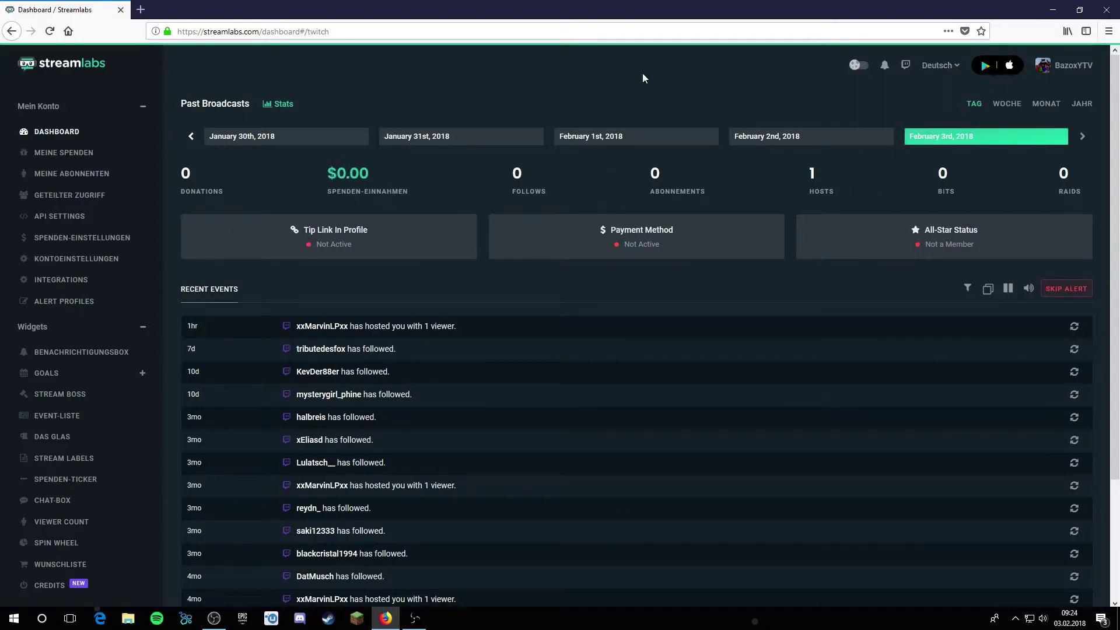
left_click(66, 360)
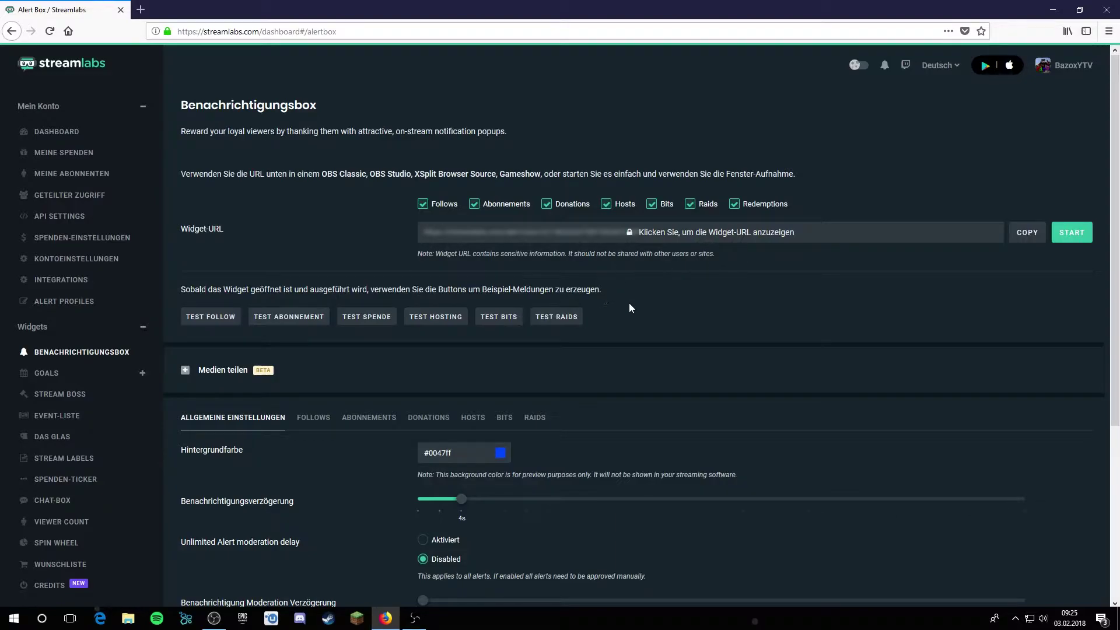
- Exclude Bits, Redemptions, Donations and Abonnements from the alert widget and reveal its widget URL
left_click(652, 204)
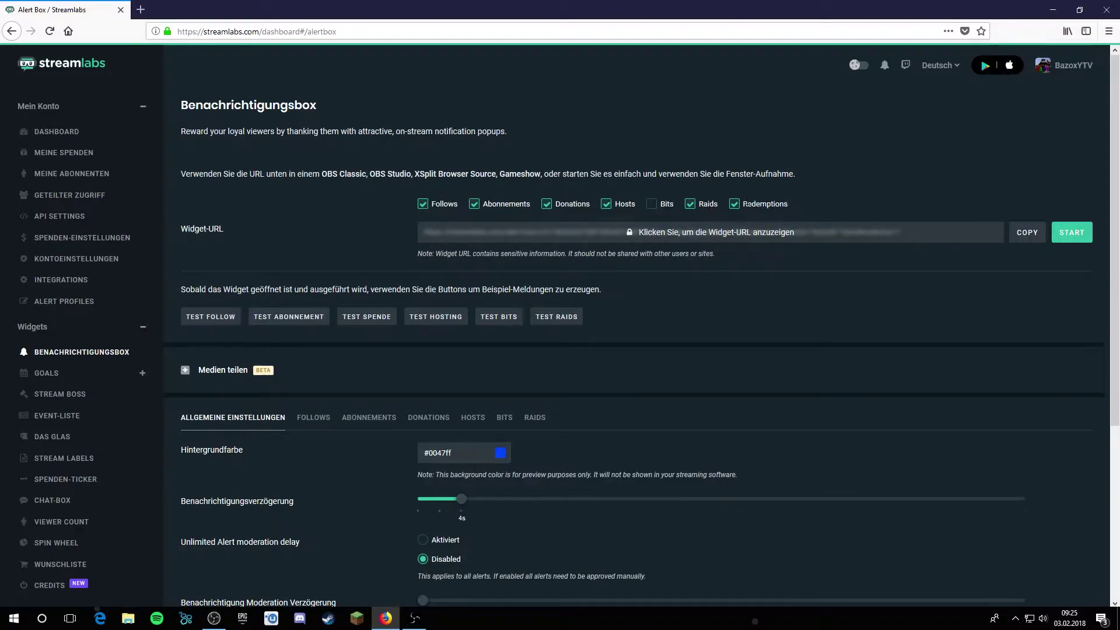
left_click(737, 207)
left_click(547, 204)
left_click(474, 205)
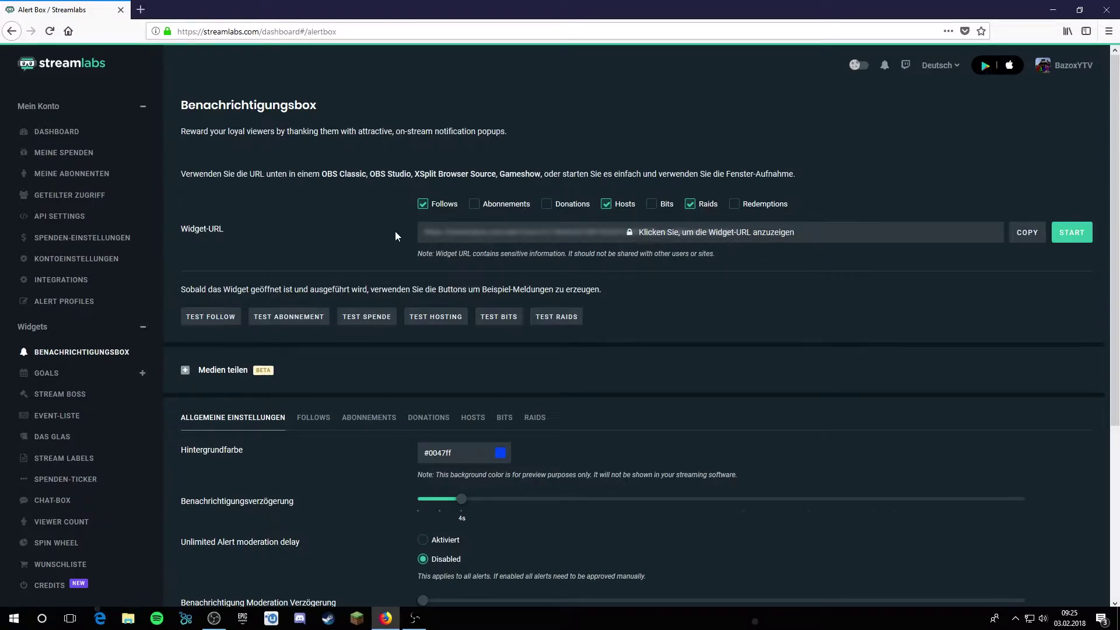
left_click_drag(422, 232, 560, 233)
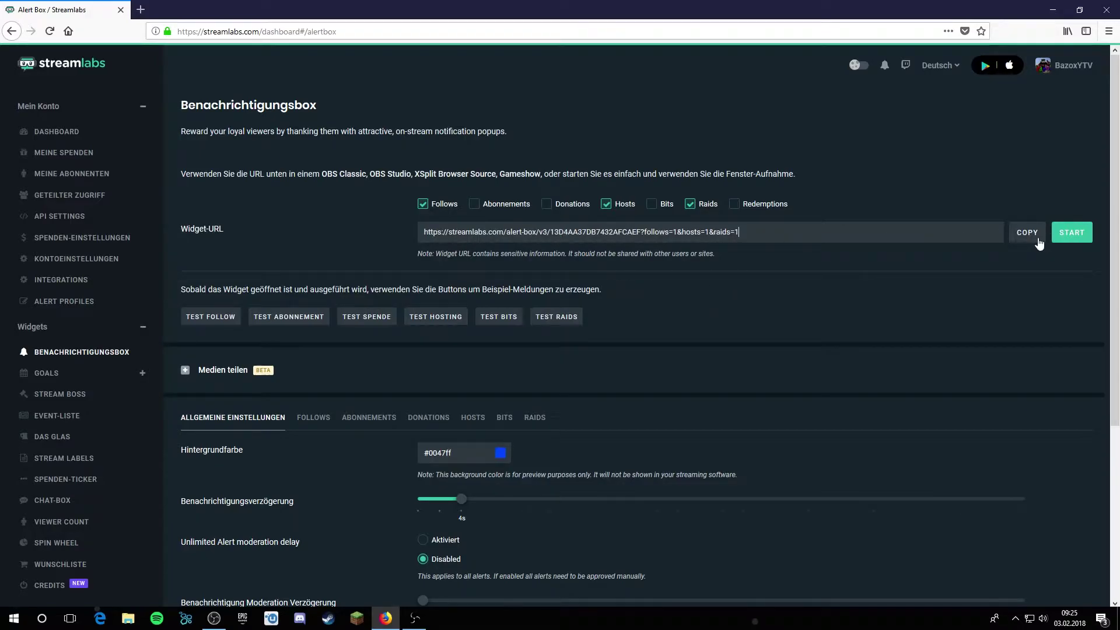
- Reload the alert box page and leave only Follows, Hosts and Raids enabled for the widget
left_click(50, 31)
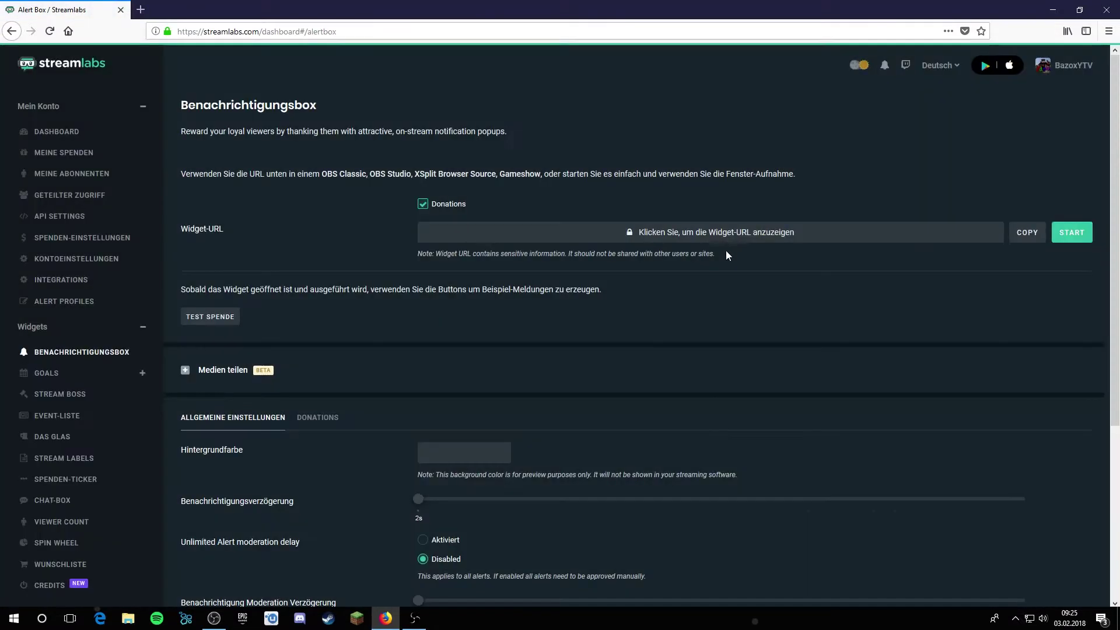
left_click(739, 204)
left_click(652, 205)
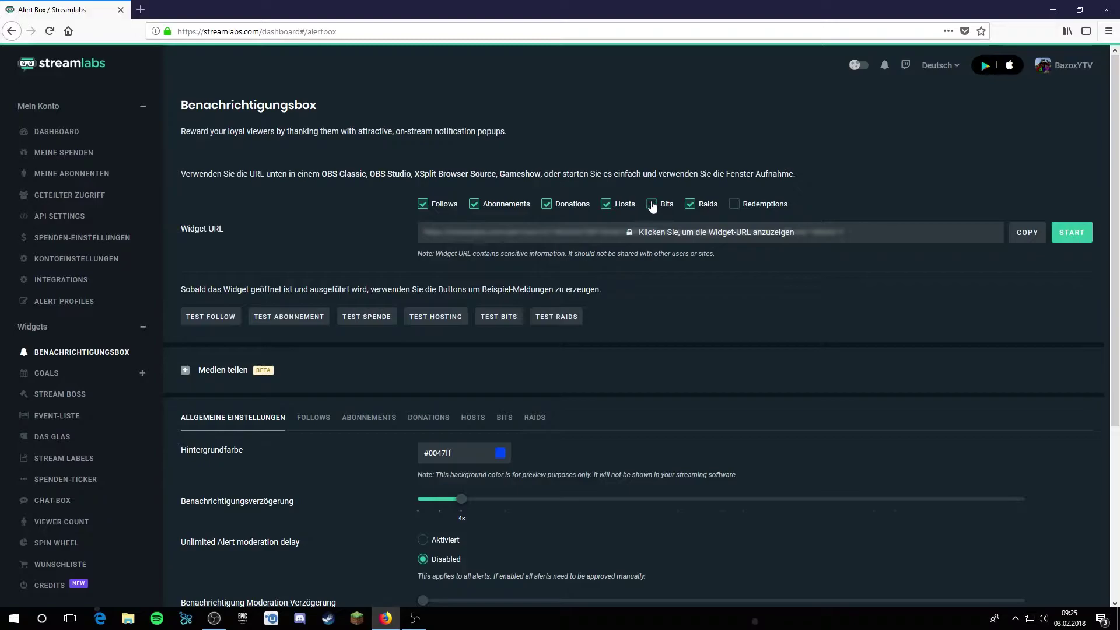
left_click(554, 205)
left_click(474, 206)
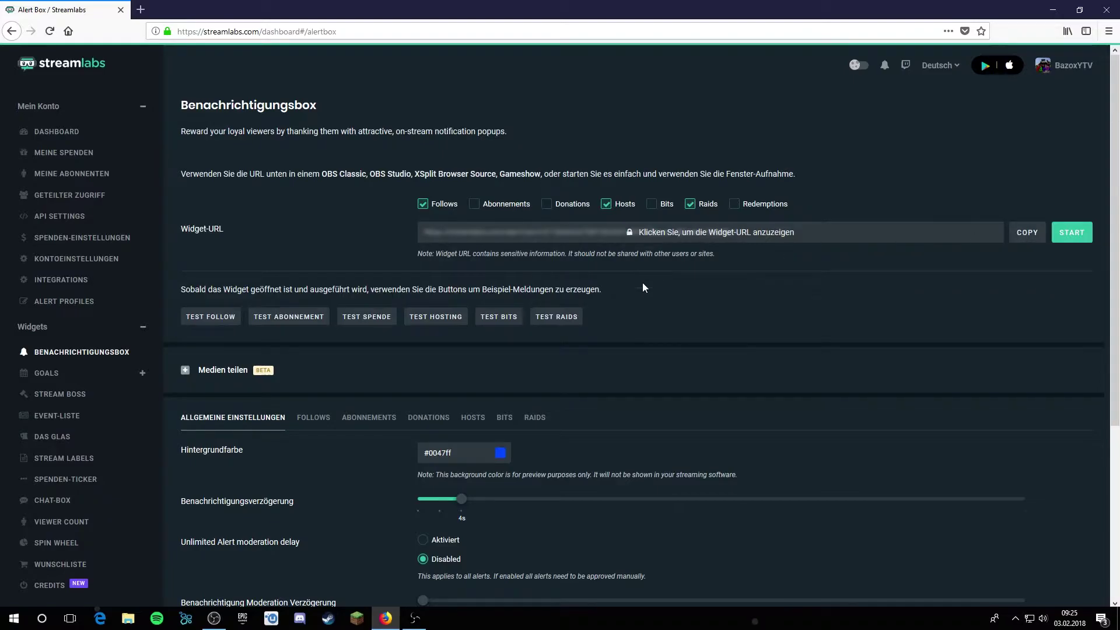
- Switch to OBS and add a new BrowserSource to the Games scene, leaving its properties unedited
left_click(214, 618)
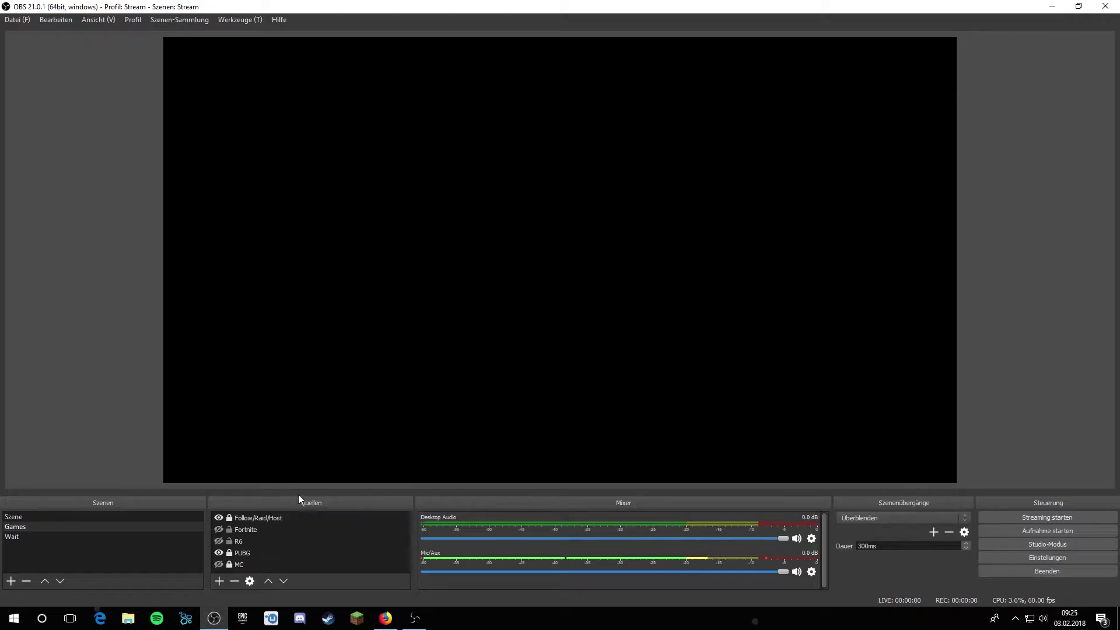
left_click(219, 581)
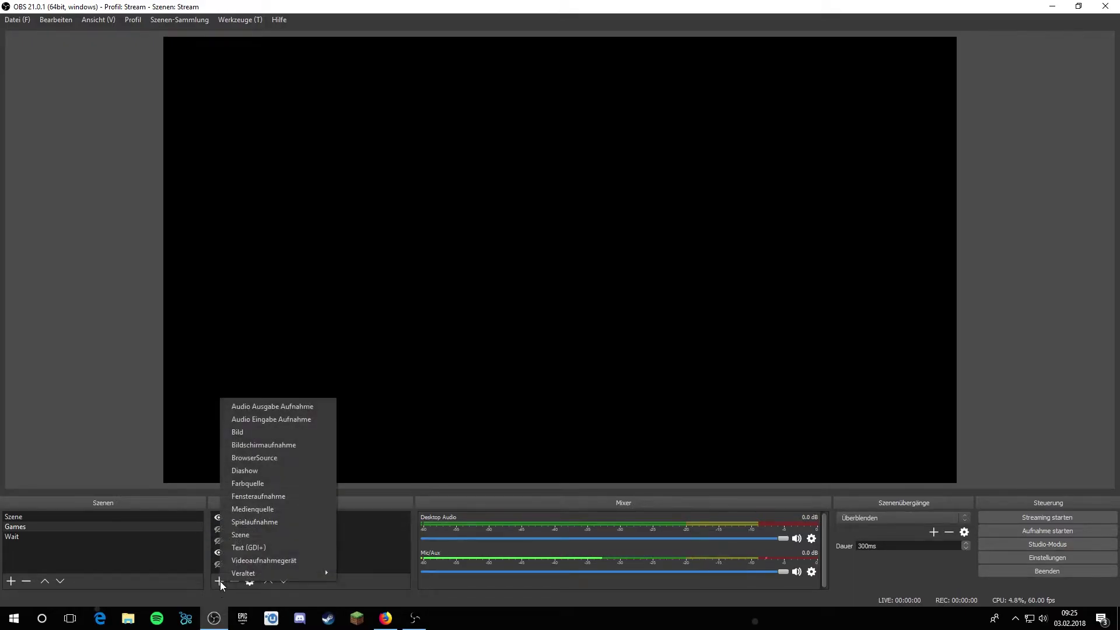
left_click(290, 452)
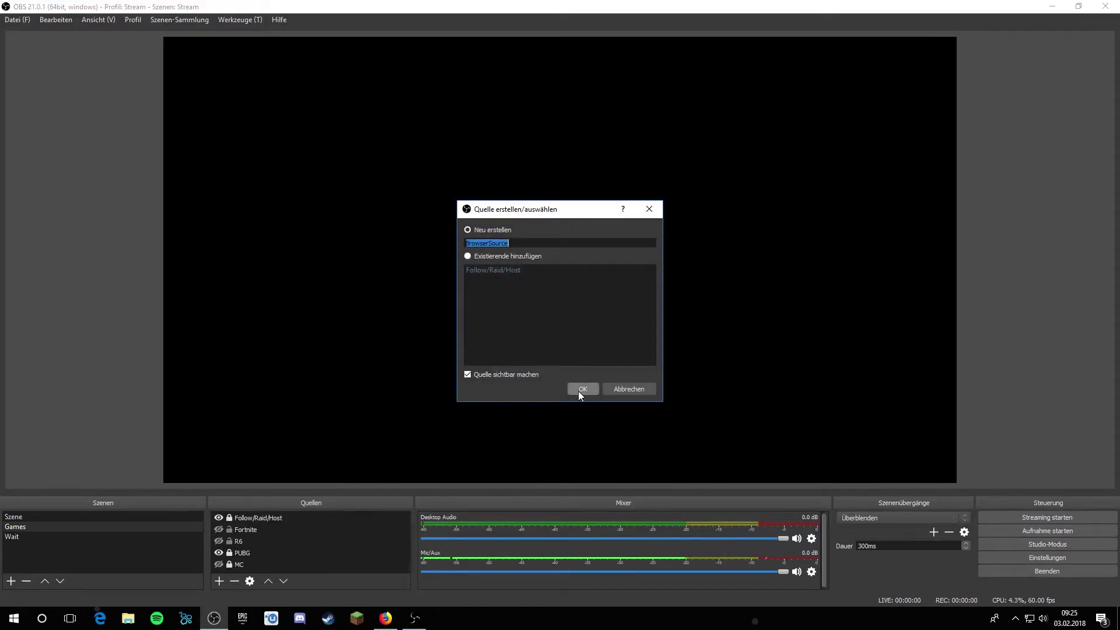
left_click(578, 392)
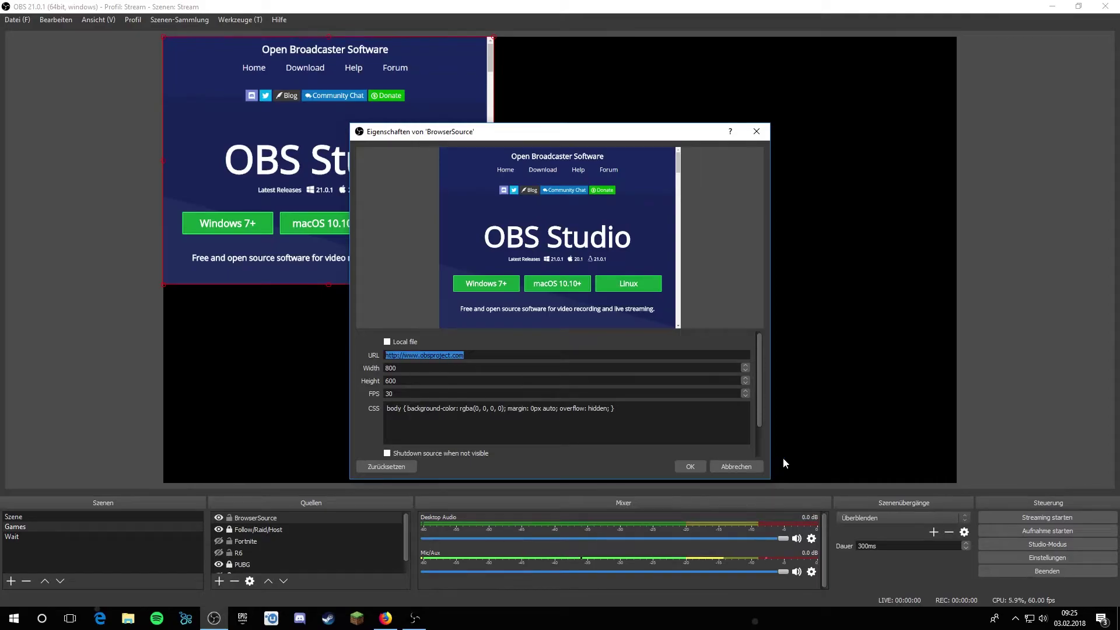
left_click(754, 467)
- Remove the newly added BrowserSource from the Games scene
right_click(312, 518)
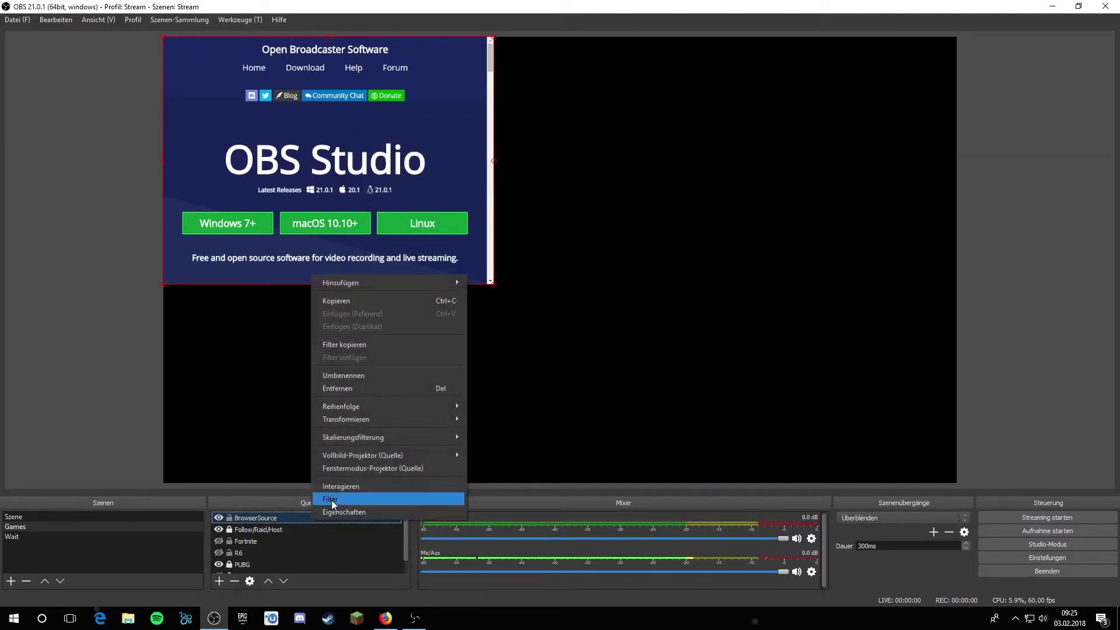
left_click(381, 388)
left_click(619, 322)
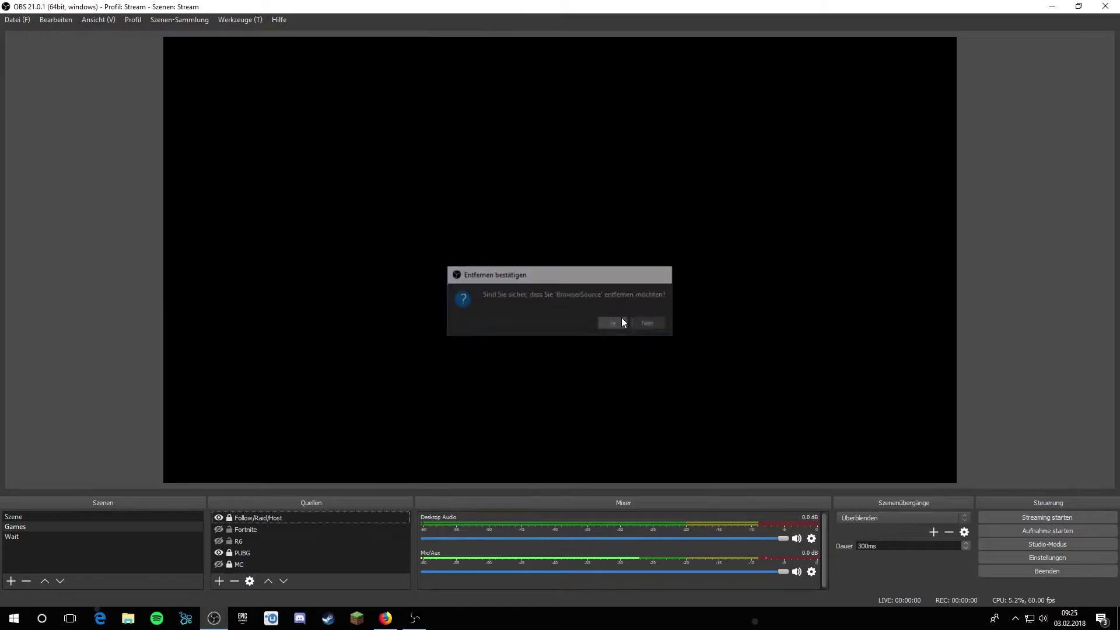
- Unlock the Follow/Raid/Host source, reposition it in the upper middle of the preview, and lock it again
left_click(260, 515)
mouse_move(531, 220)
left_mouse_down()
mouse_move(525, 230)
mouse_move(548, 233)
left_mouse_up()
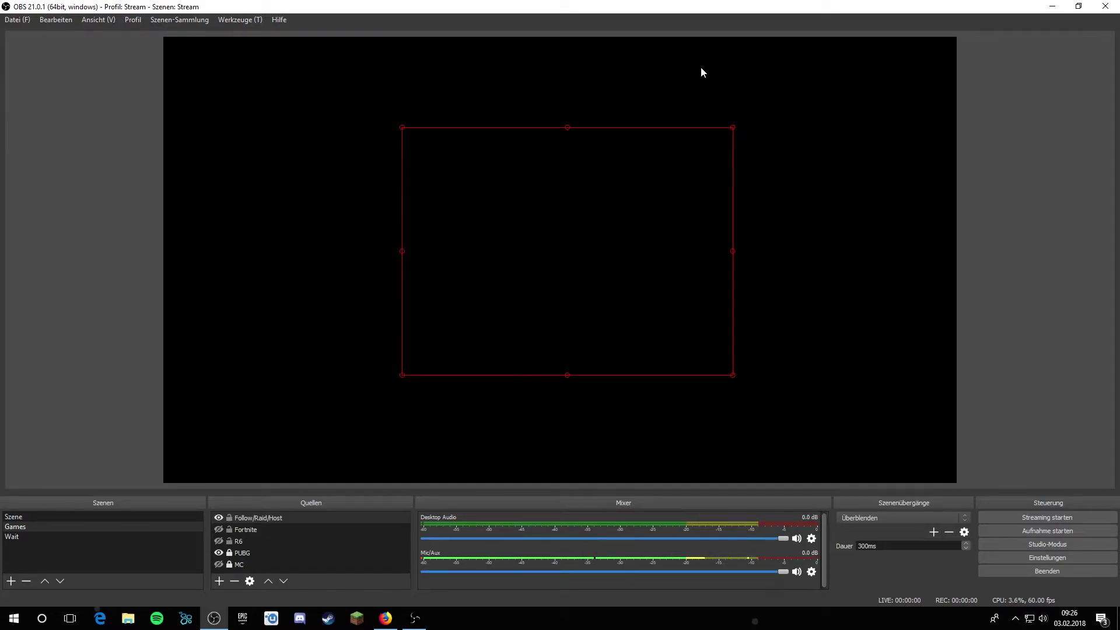
left_click_drag(664, 181, 630, 173)
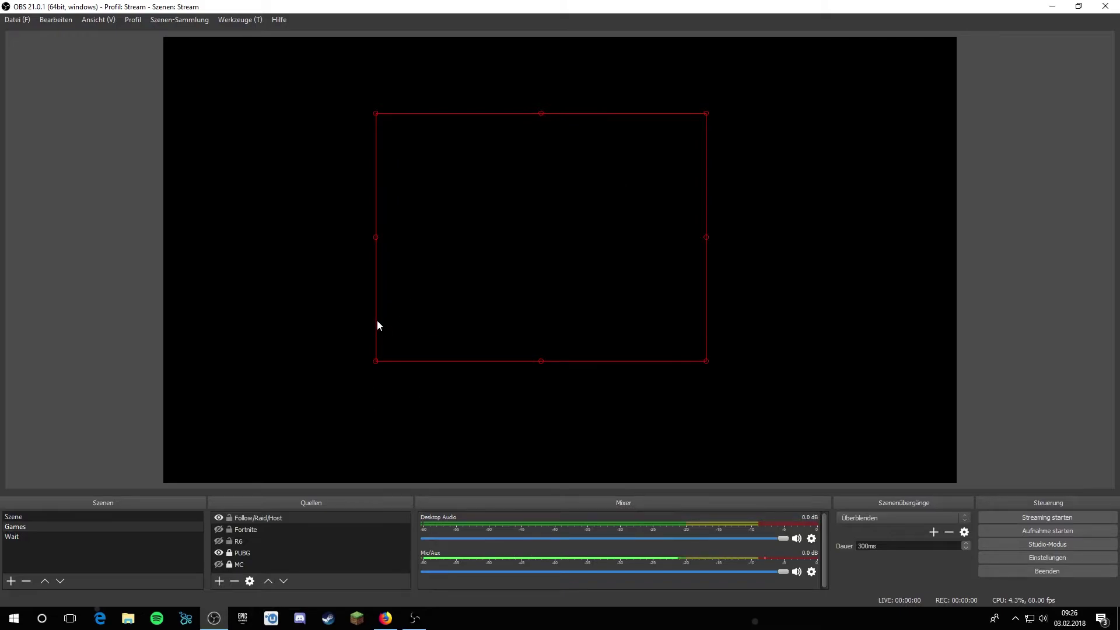
left_click(230, 517)
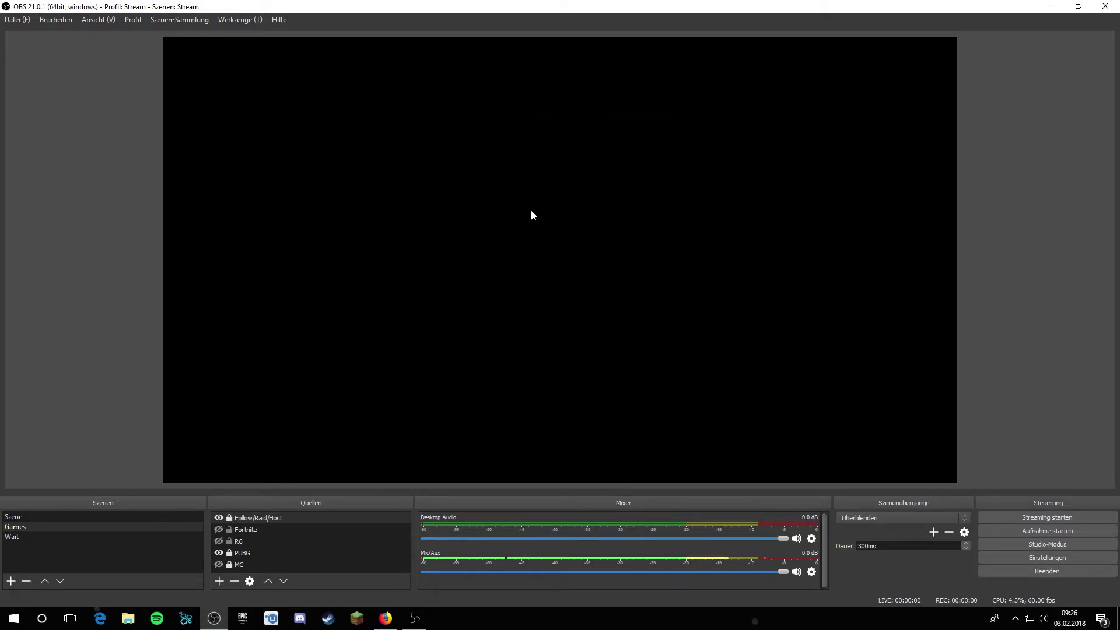
left_click(285, 518)
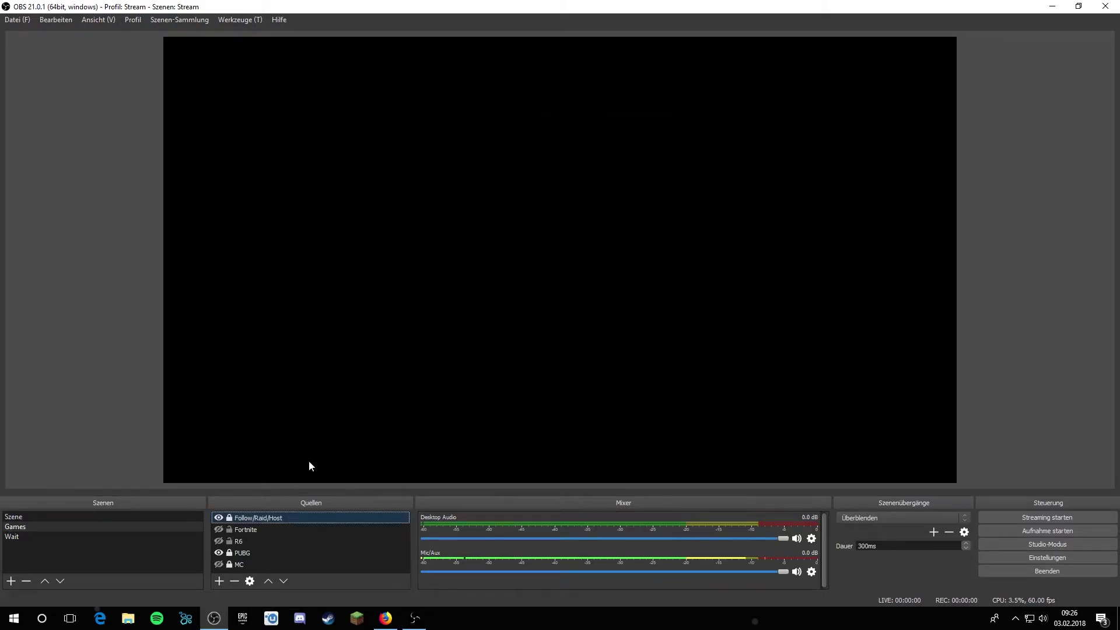
- Send a test follow alert from the Streamlabs alert box and check it in the OBS preview
left_click(386, 618)
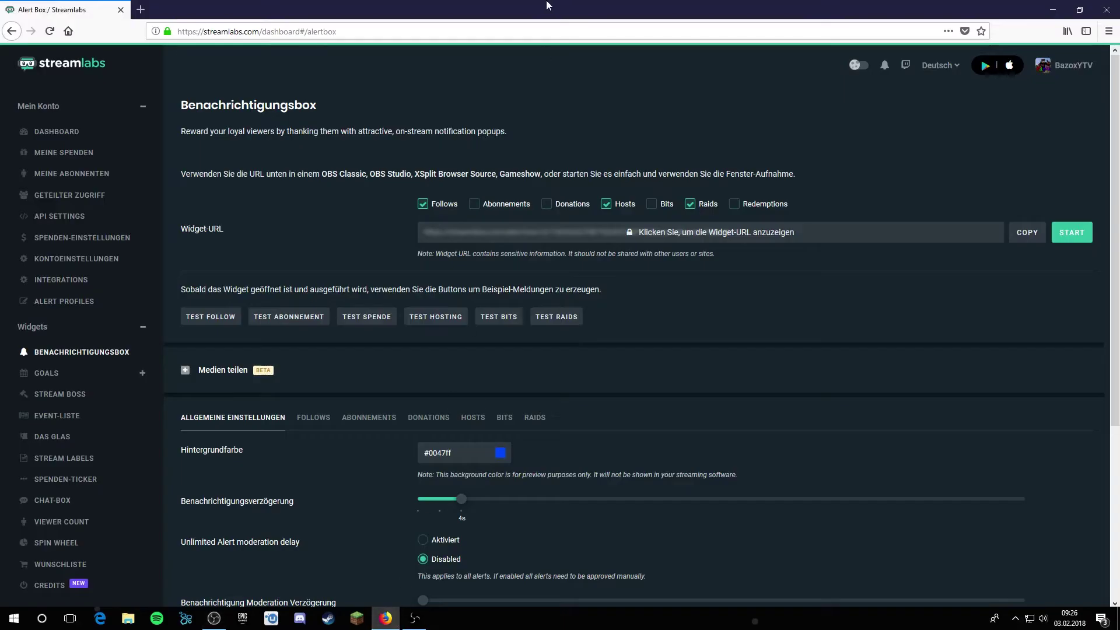
left_click(211, 316)
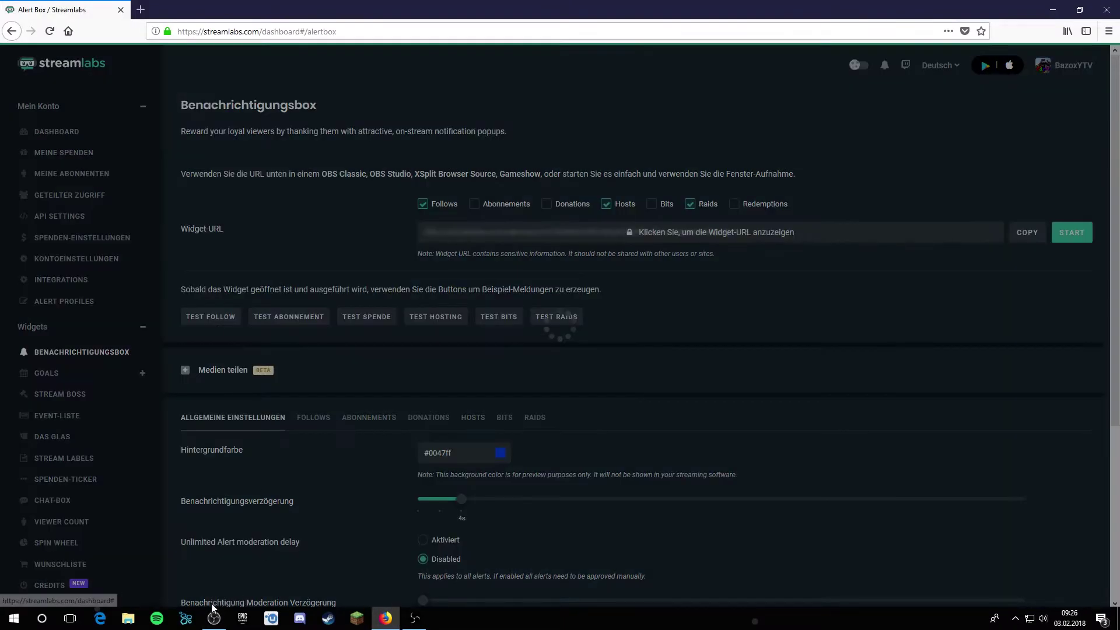
left_click(214, 618)
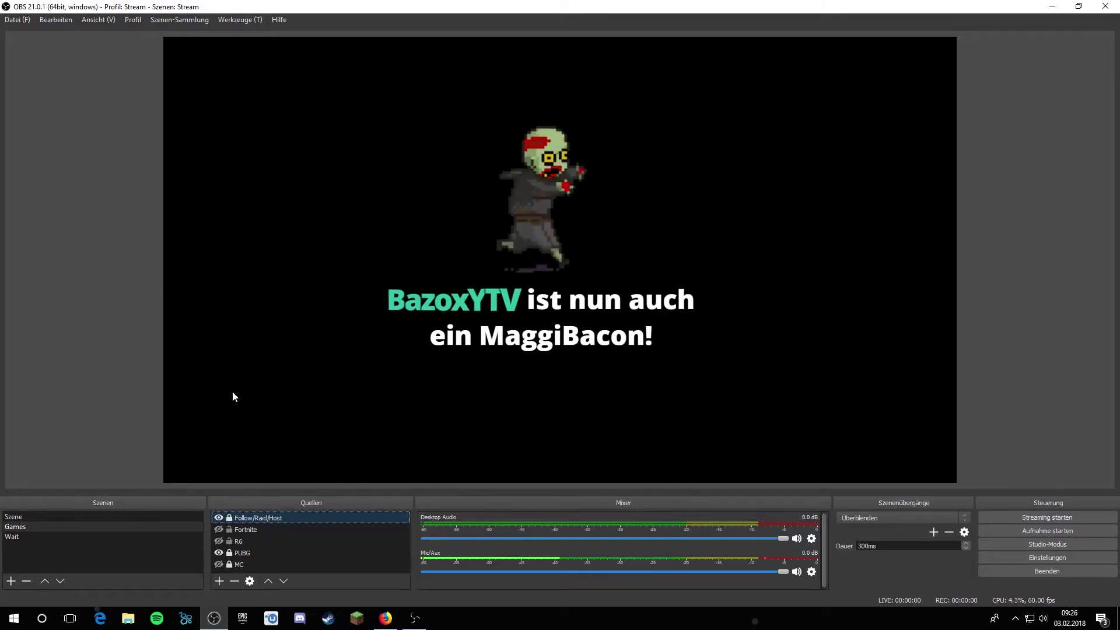
- Return to Streamlabs in Firefox and review the general settings of the alert box
left_click(385, 618)
scroll(389, 496, "down", 4)
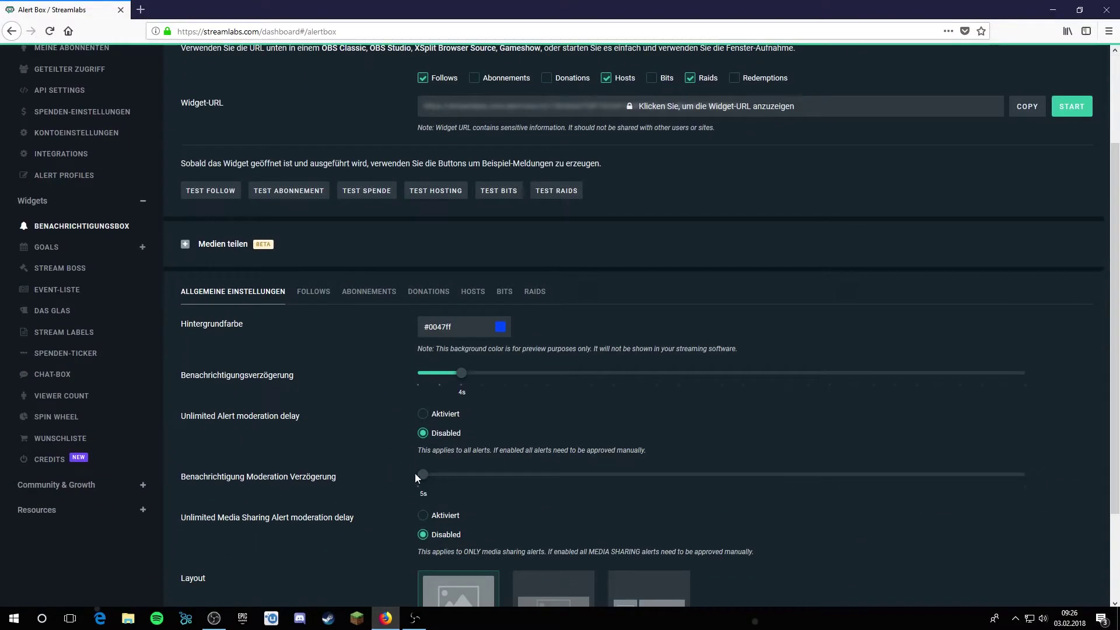
scroll(386, 477, "down", 1)
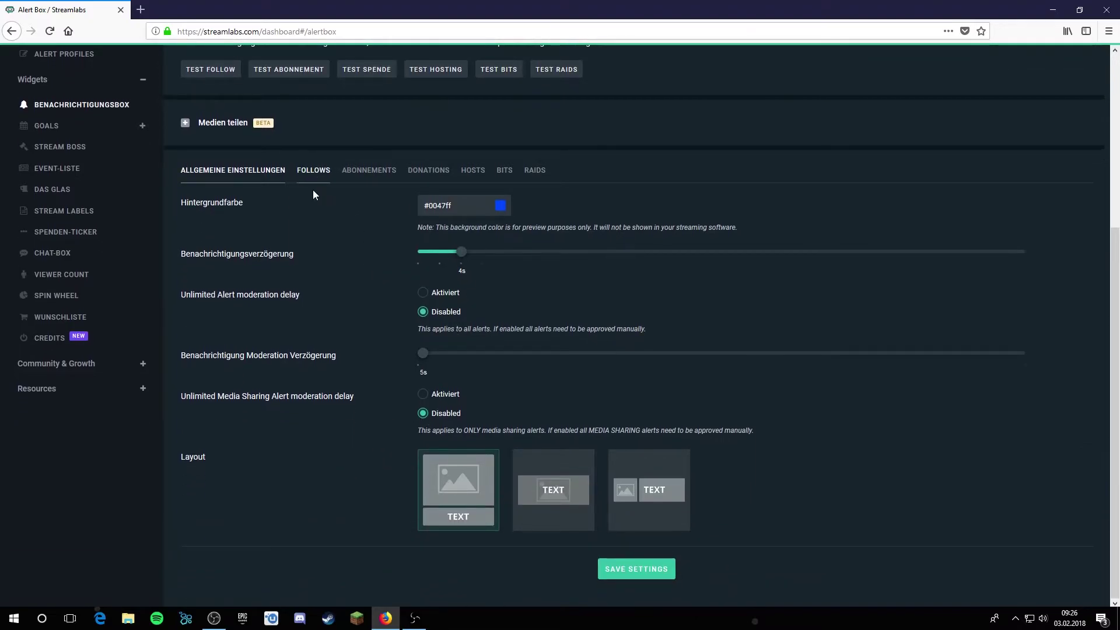
scroll(327, 251, "up", 2)
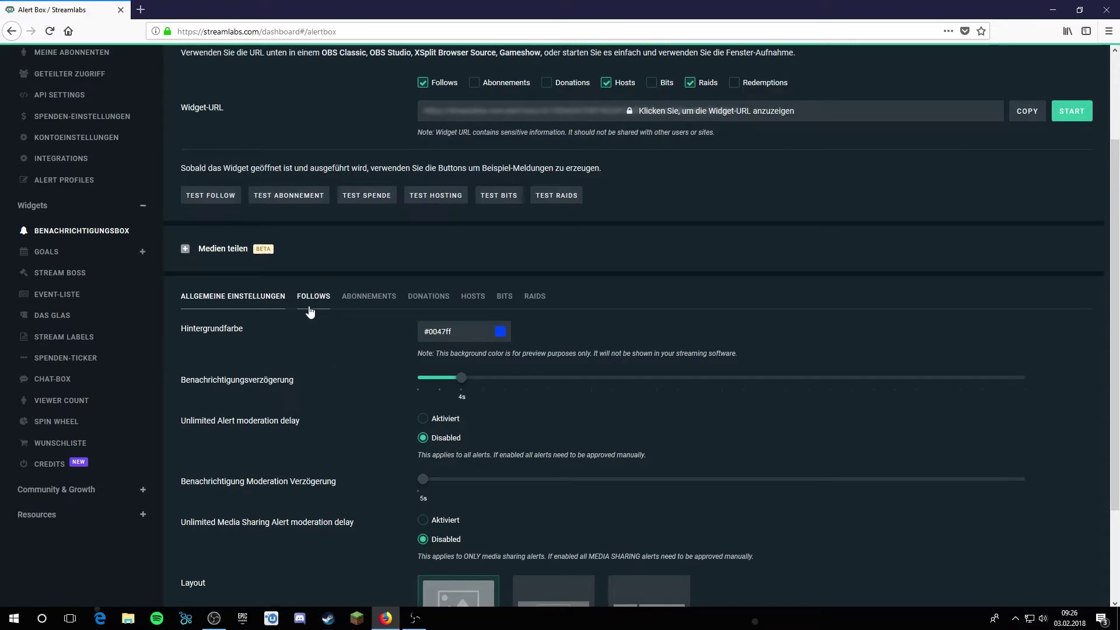
- Go through the Follows, Abonnements and Donations alert settings, and set Bits Alerts to Disabled
left_click(314, 296)
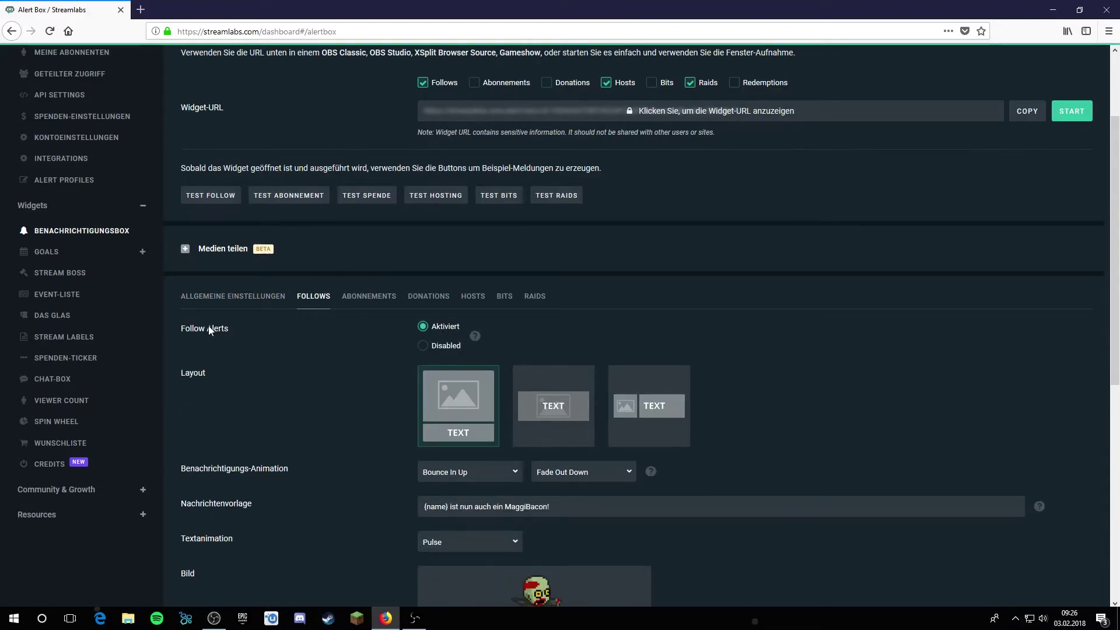
left_click(369, 296)
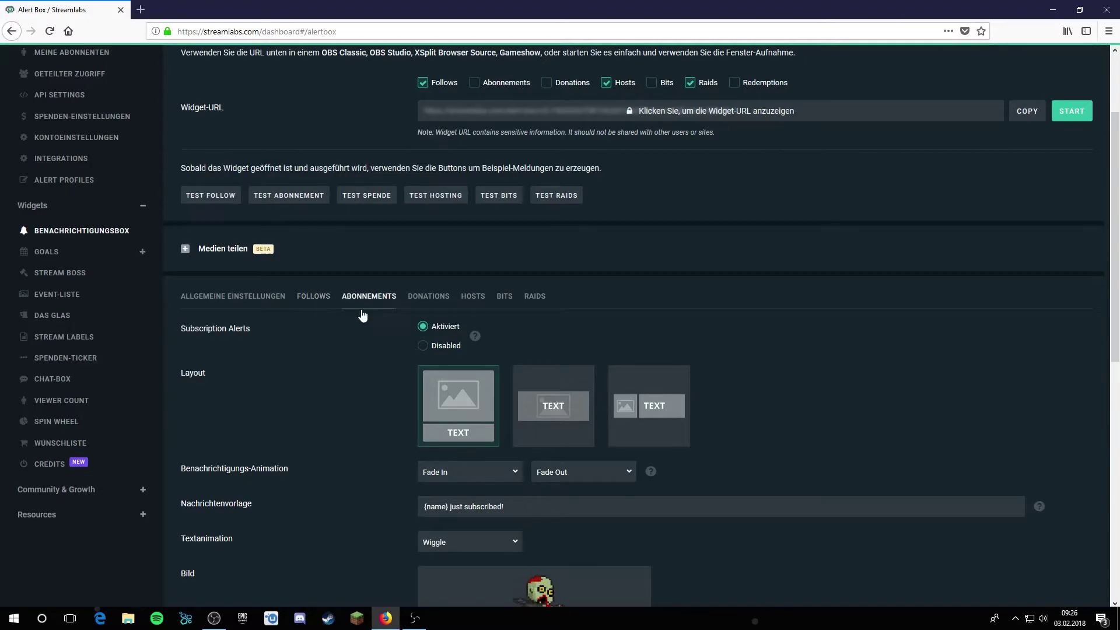
left_click(429, 296)
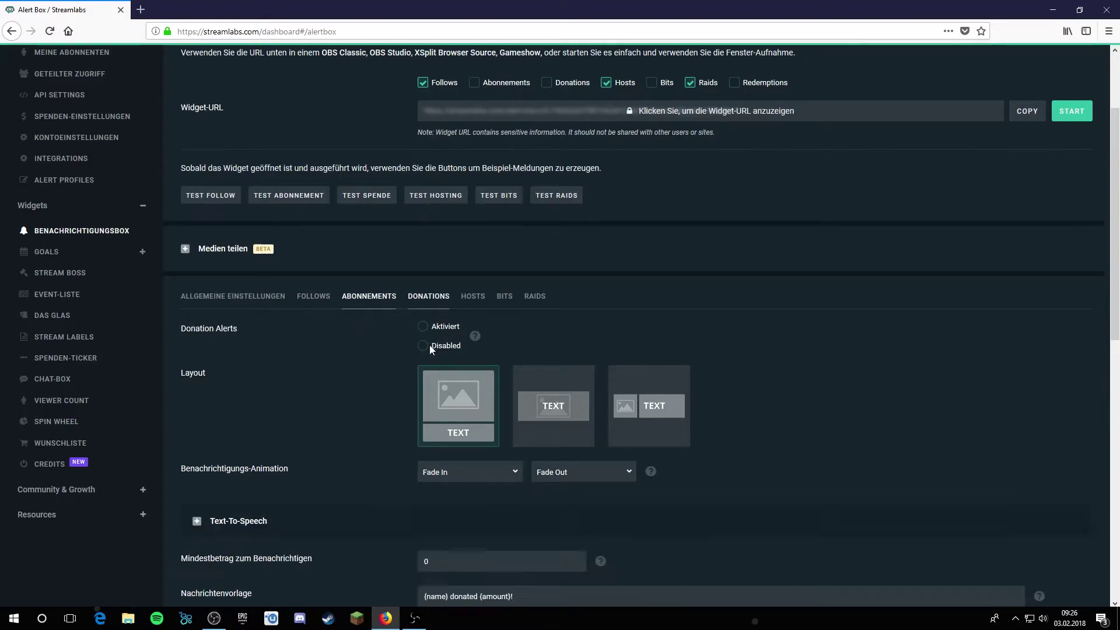
left_click(504, 296)
left_click(423, 346)
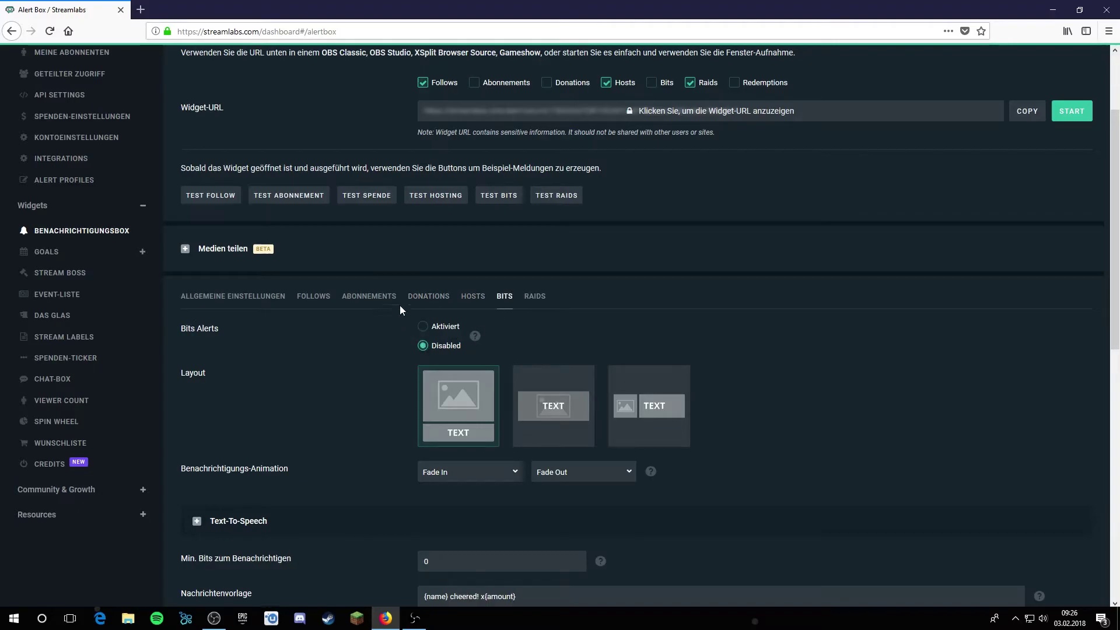
- Examine the follow alert's layout, animation, message template, image and sound settings
left_click(314, 297)
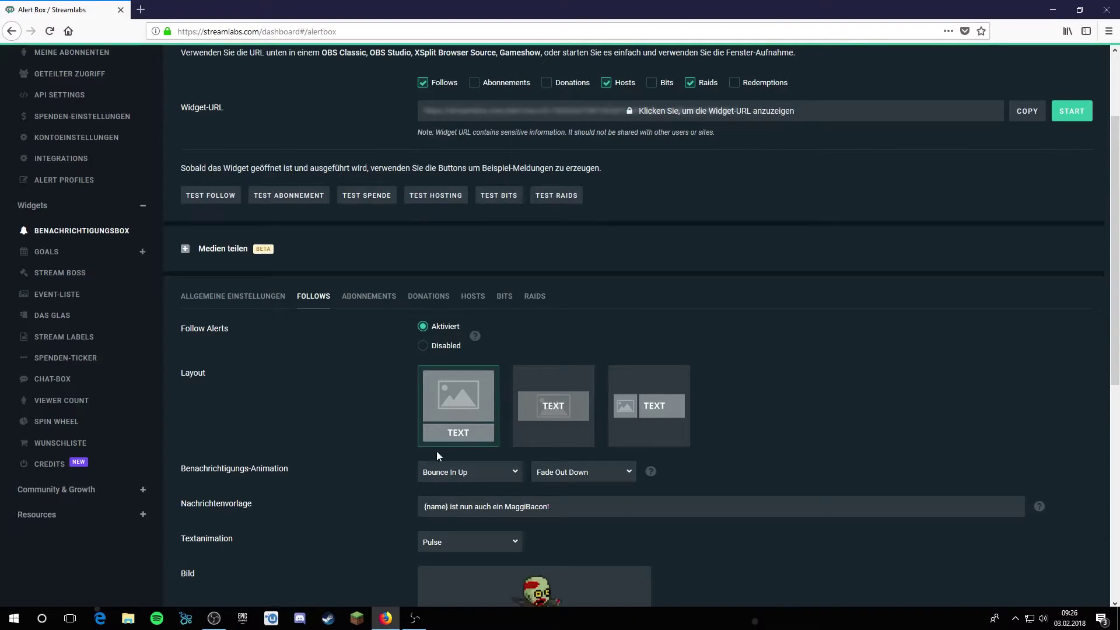
scroll(306, 487, "down", 2)
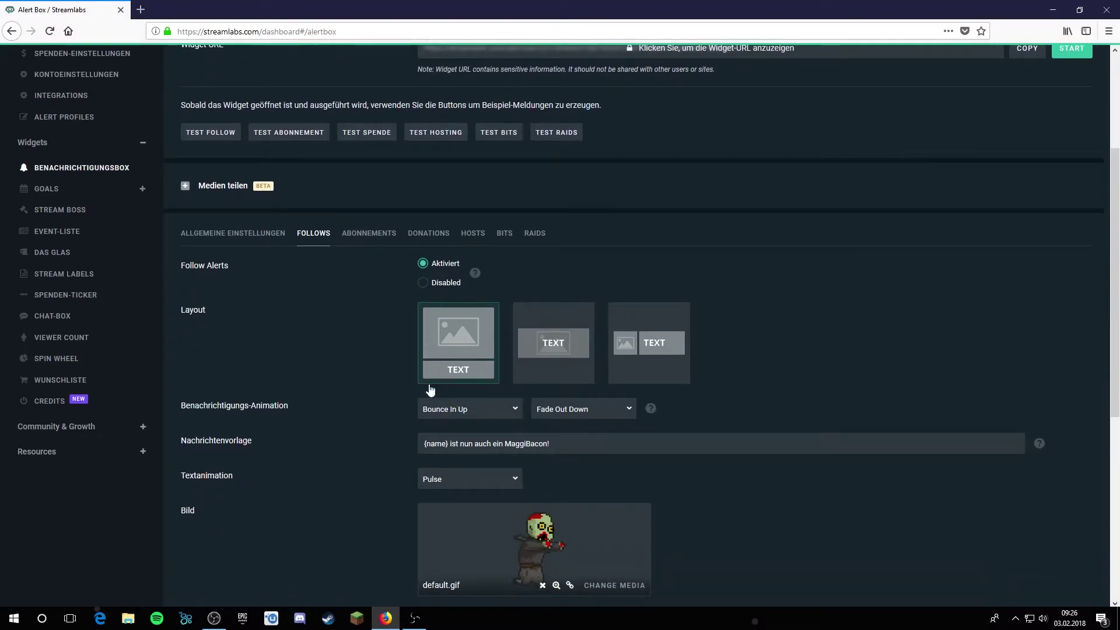
scroll(406, 516, "down", 2)
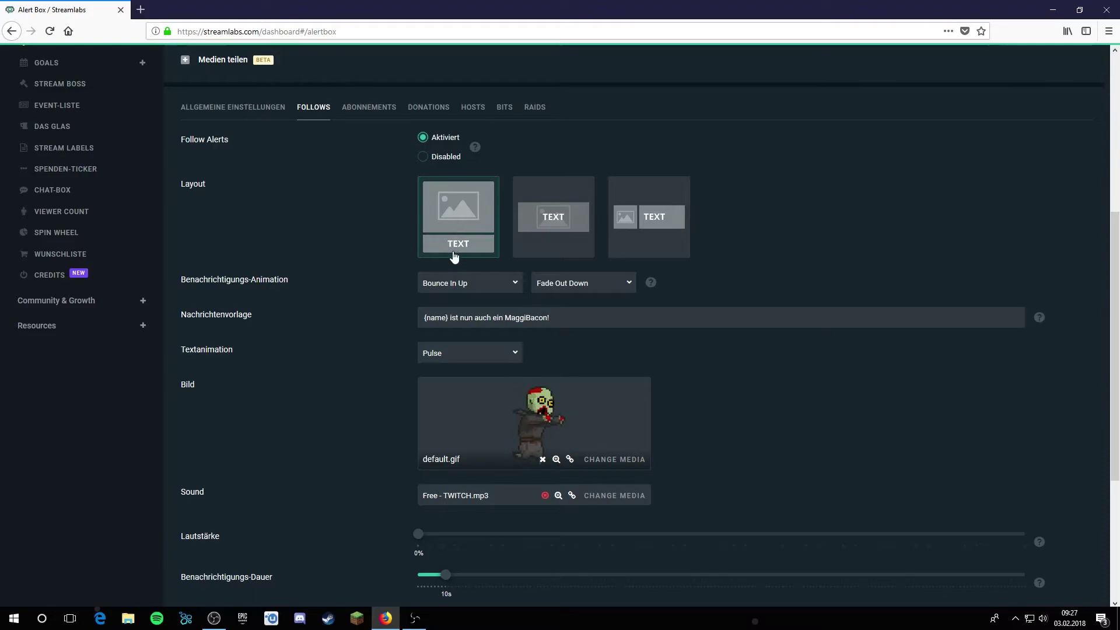
- Look through the available entry animations for the follow alert without choosing a different one
left_click(455, 285)
left_click(455, 285)
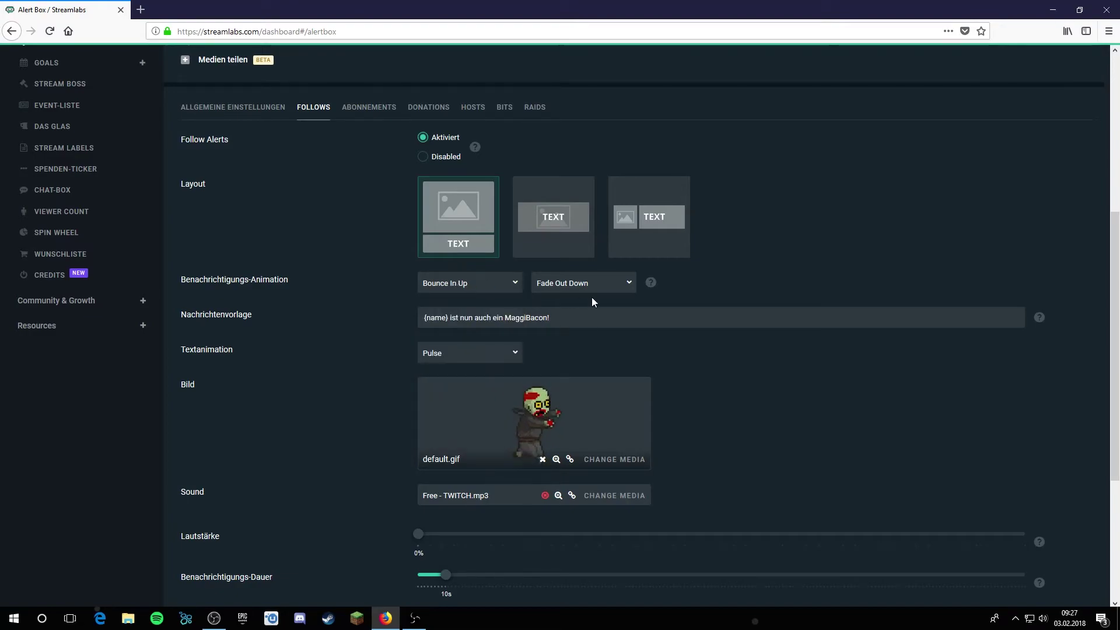
left_click(482, 289)
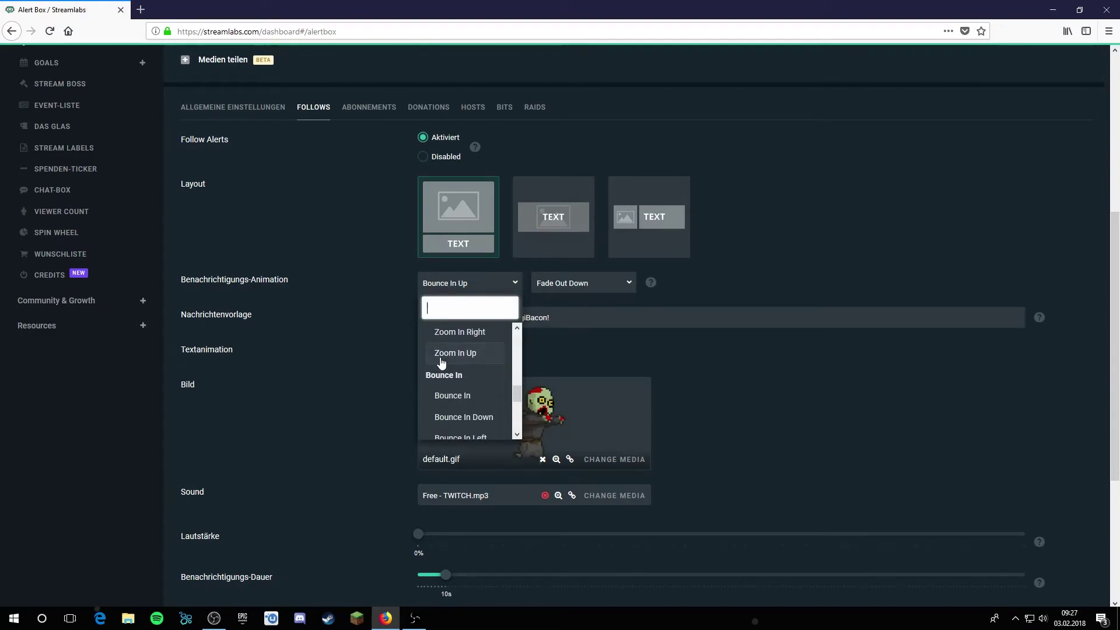
left_click(742, 355)
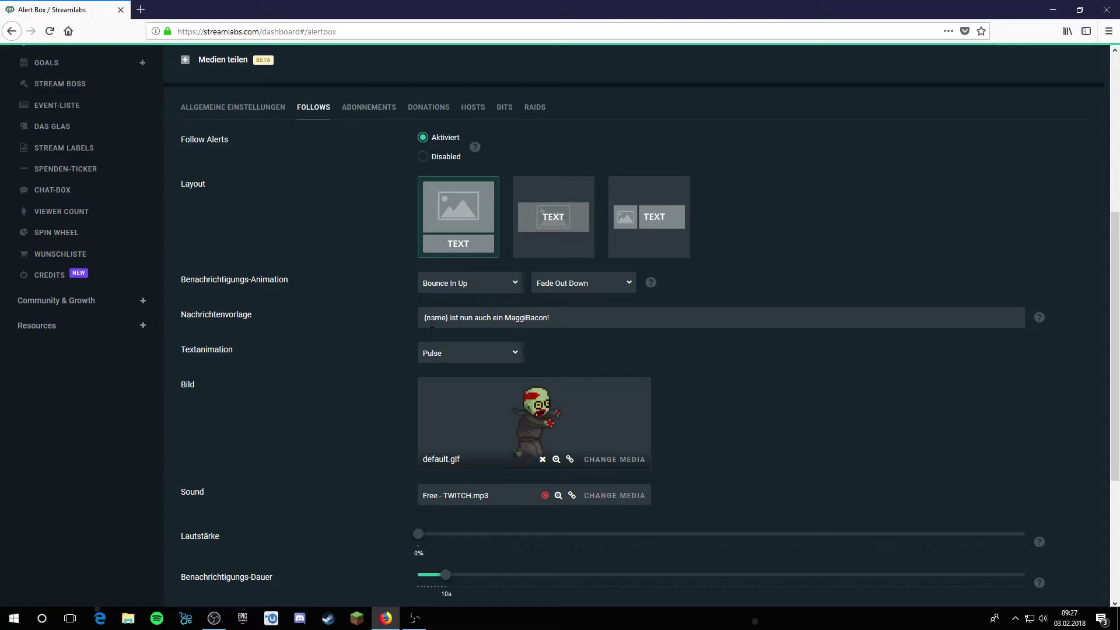
- Try the Bounce text animation on the follow alert and set it back to Pulse
left_click(482, 357)
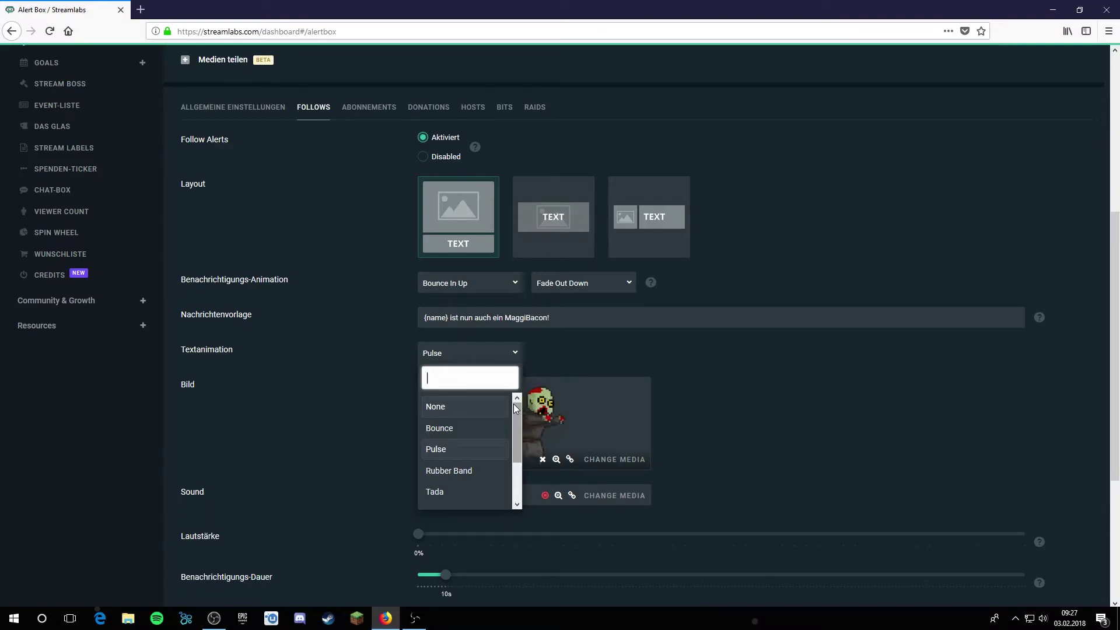
left_click(453, 429)
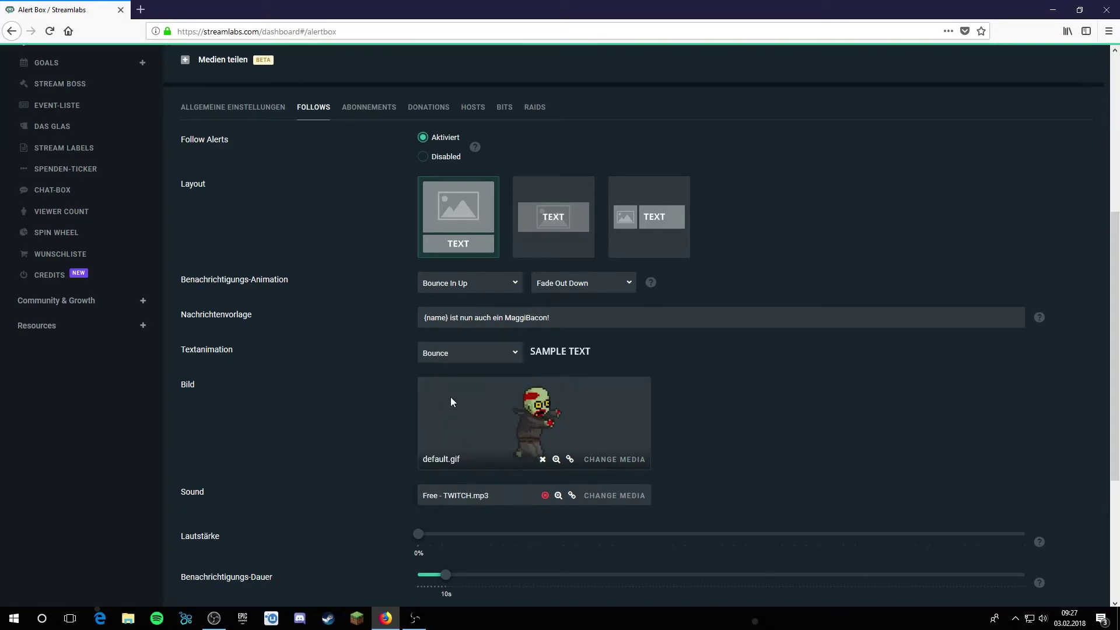
left_click(454, 367)
left_click(441, 442)
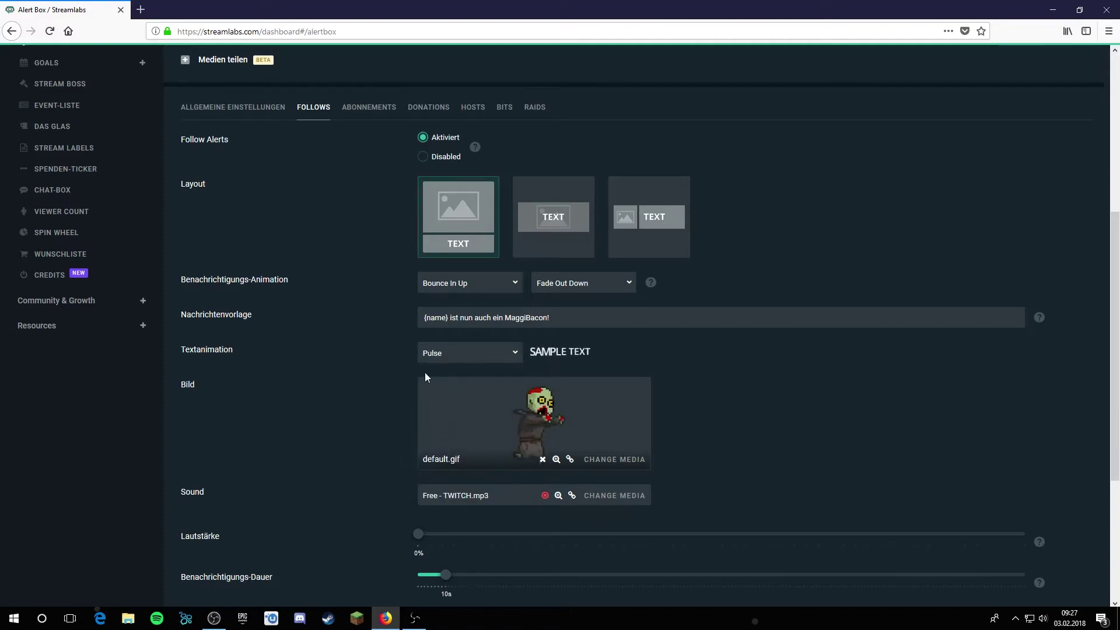
left_click(468, 355)
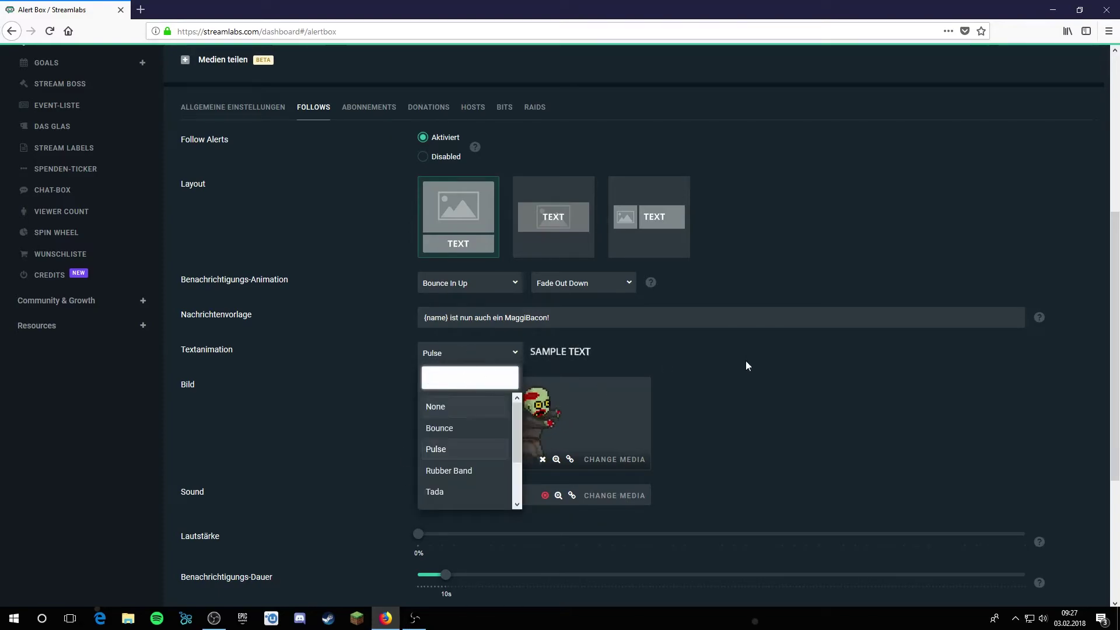
left_click(714, 290)
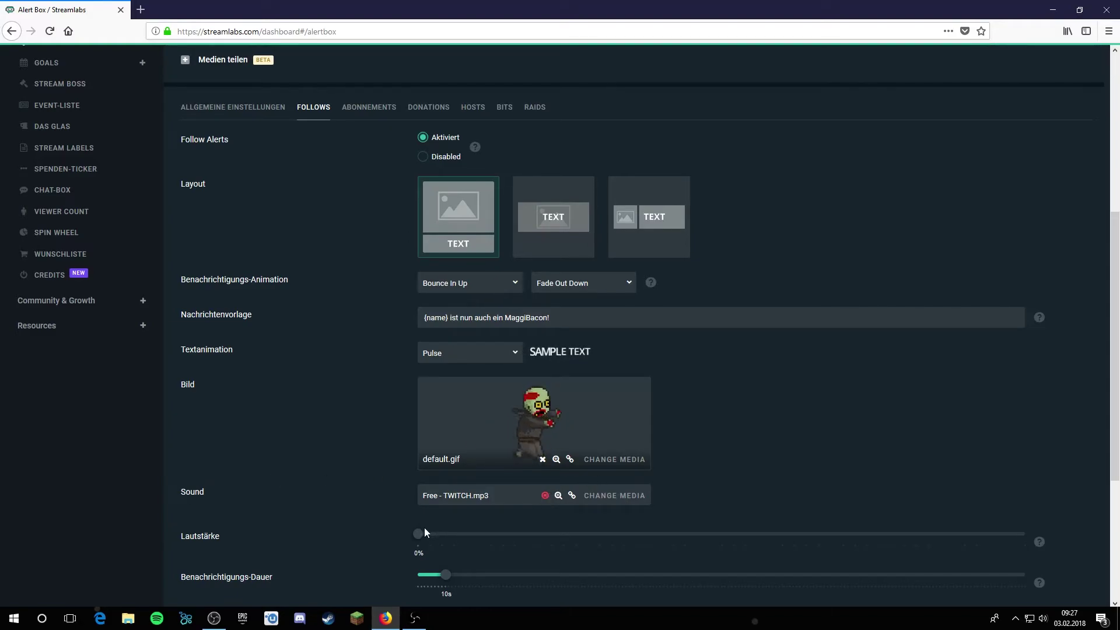
- Set the follow alert's sound volume to 18%, leave its text delay at 0s, and save the settings
left_click_drag(419, 533, 527, 533)
scroll(517, 561, "down", 3)
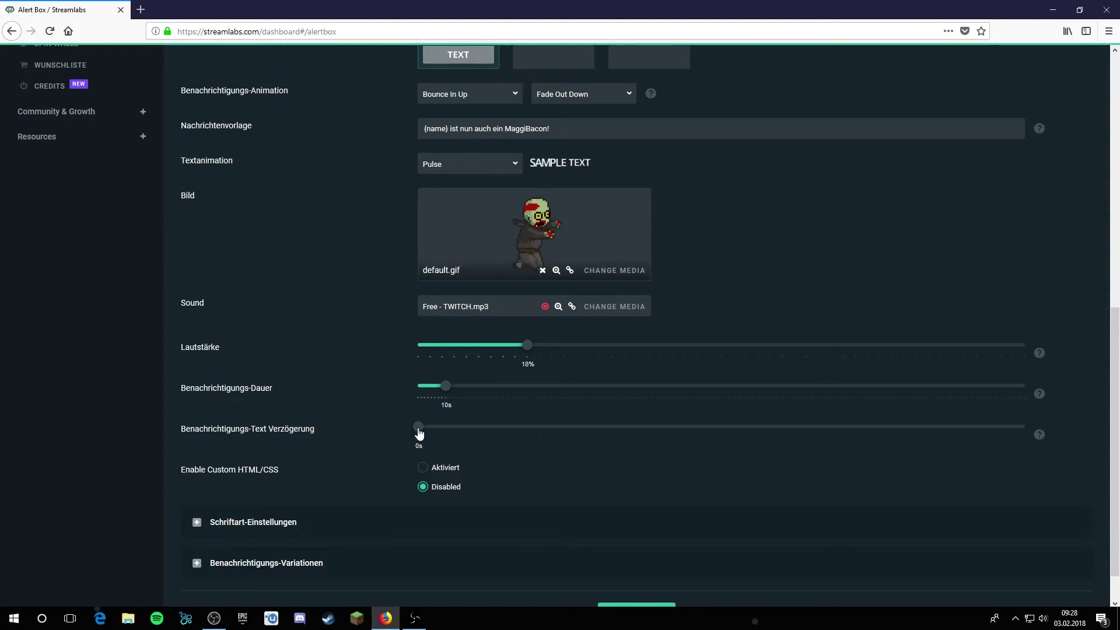
left_click_drag(423, 436, 430, 433)
left_click_drag(428, 434, 393, 433)
scroll(537, 382, "down", 1)
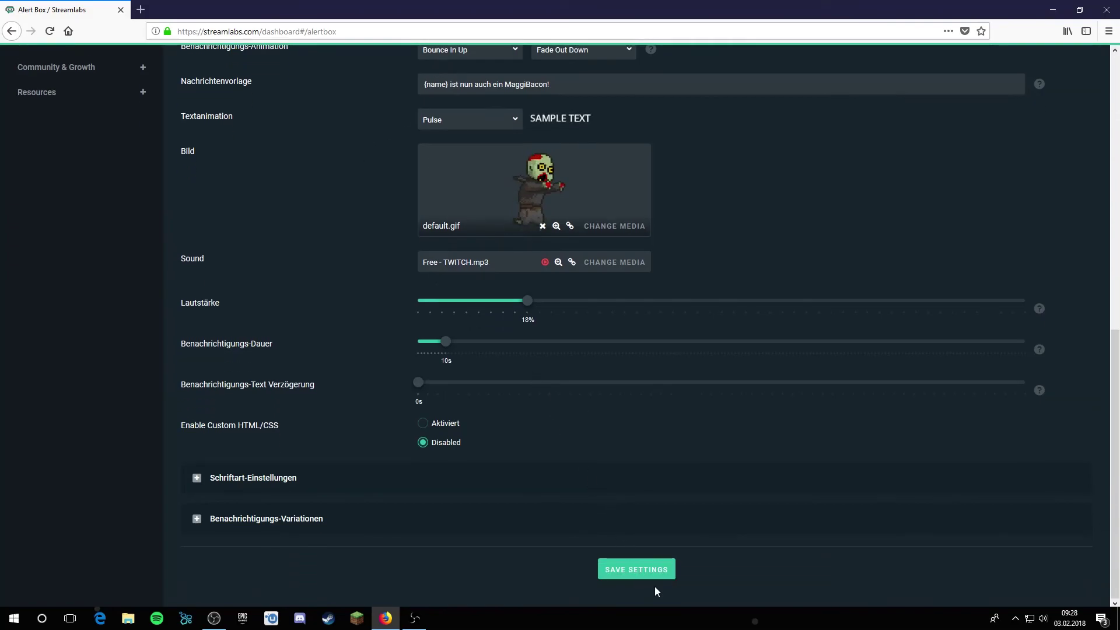
left_click(630, 570)
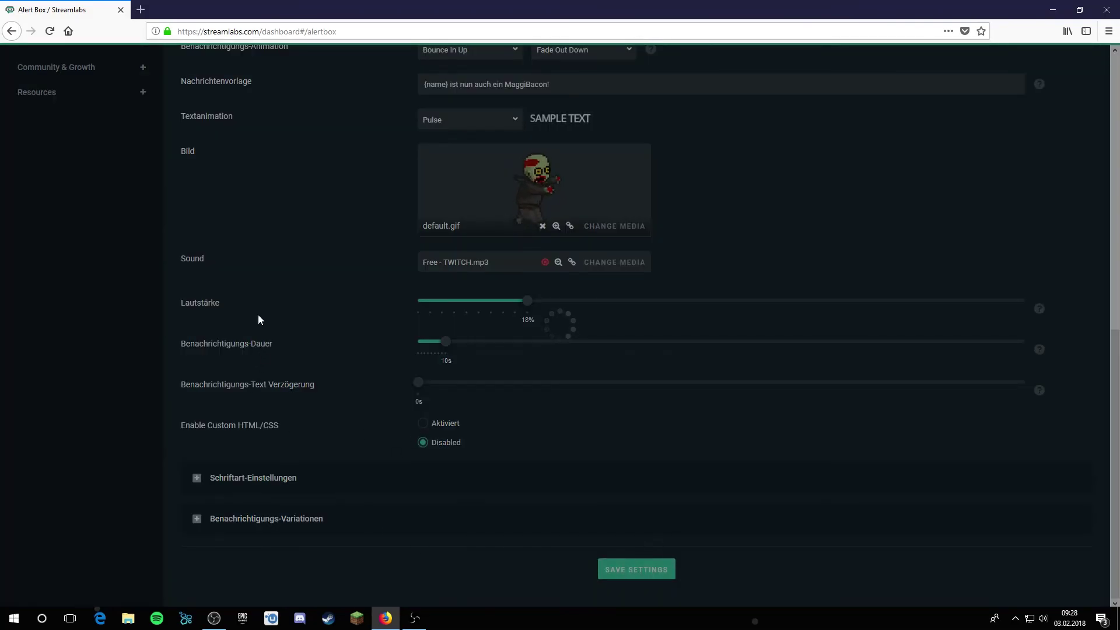
- Send a test follow alert, check it in the OBS preview, and return to the Streamlabs alert box page
scroll(271, 305, "up", 8)
scroll(274, 300, "up", 2)
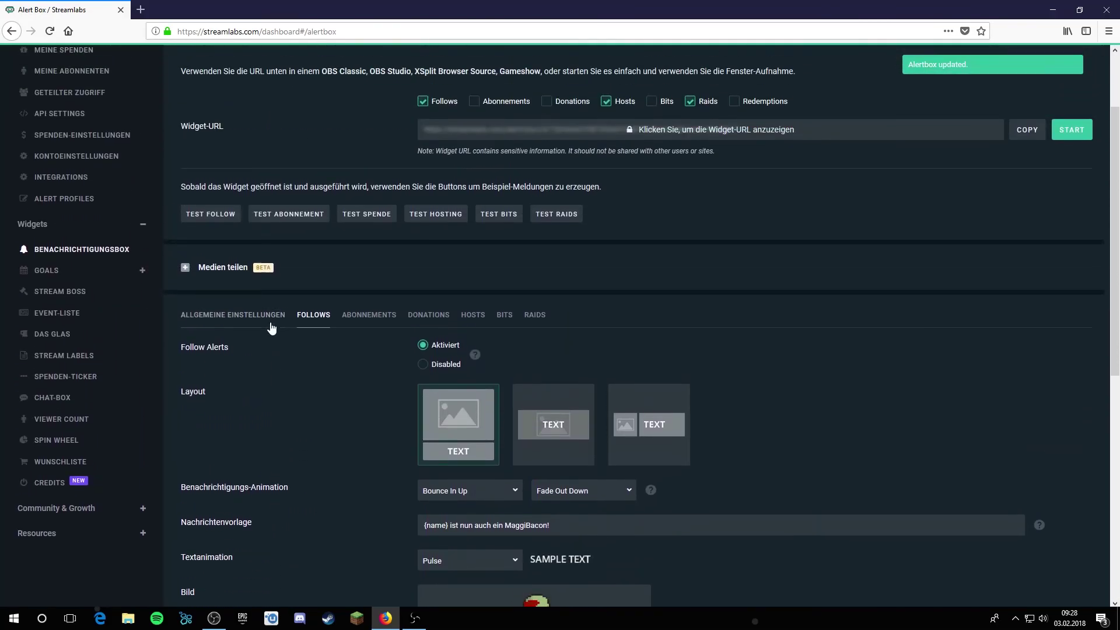
left_click(214, 619)
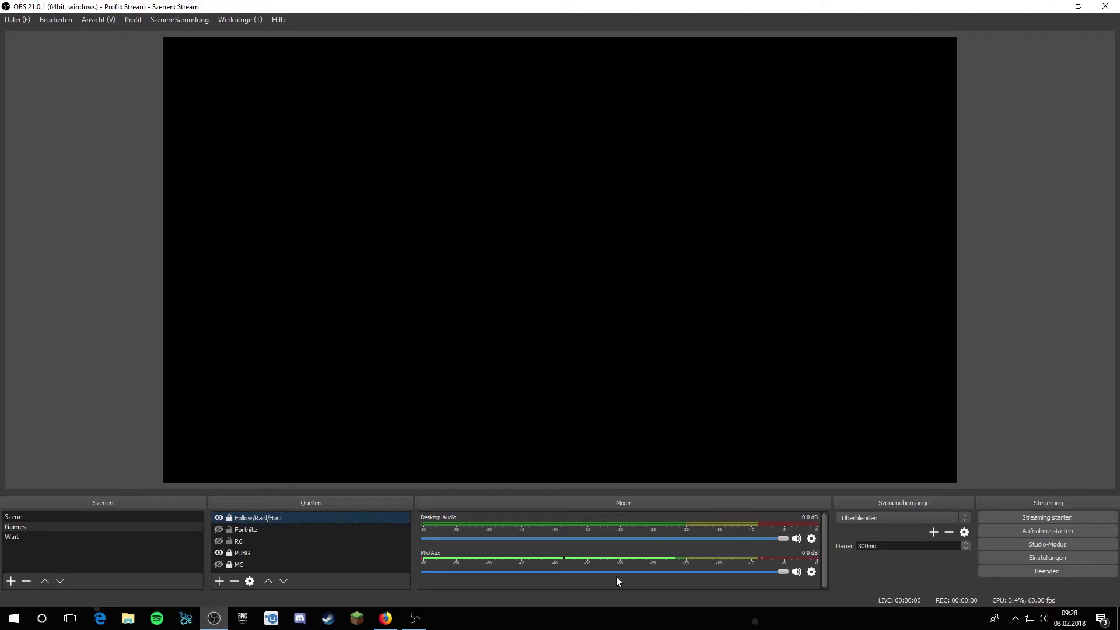
left_click(384, 625)
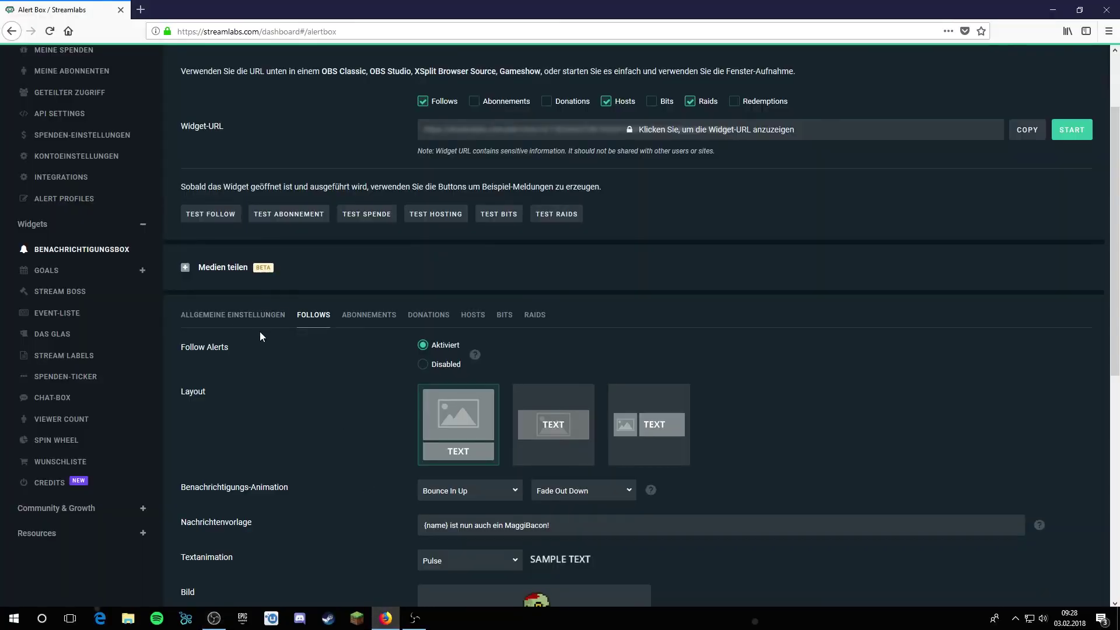
left_click(208, 215)
left_click(214, 618)
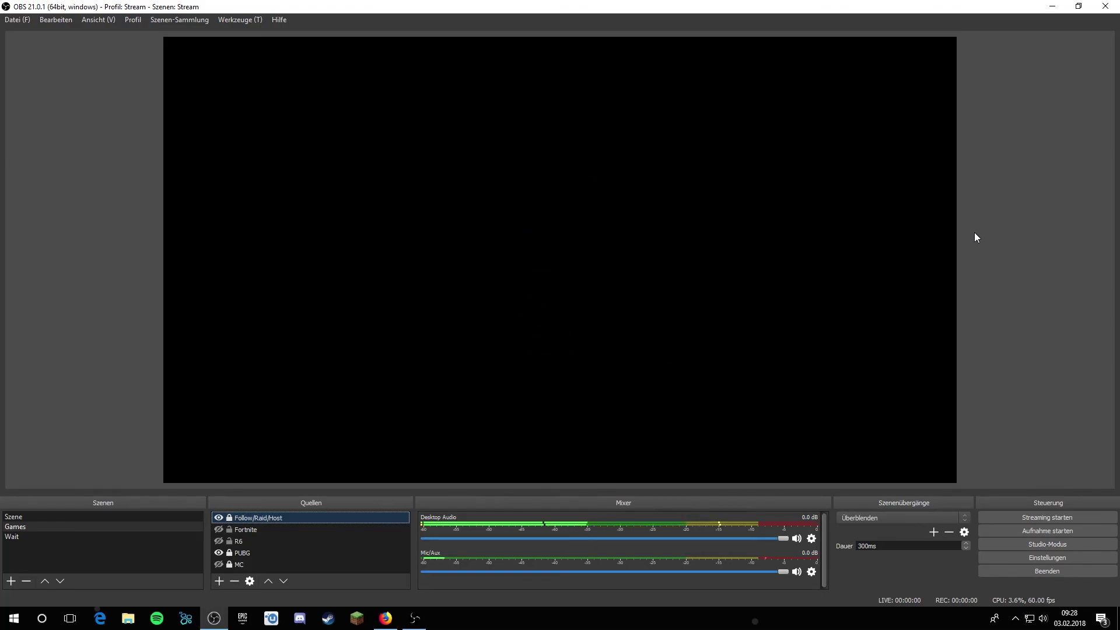
left_click(1048, 5)
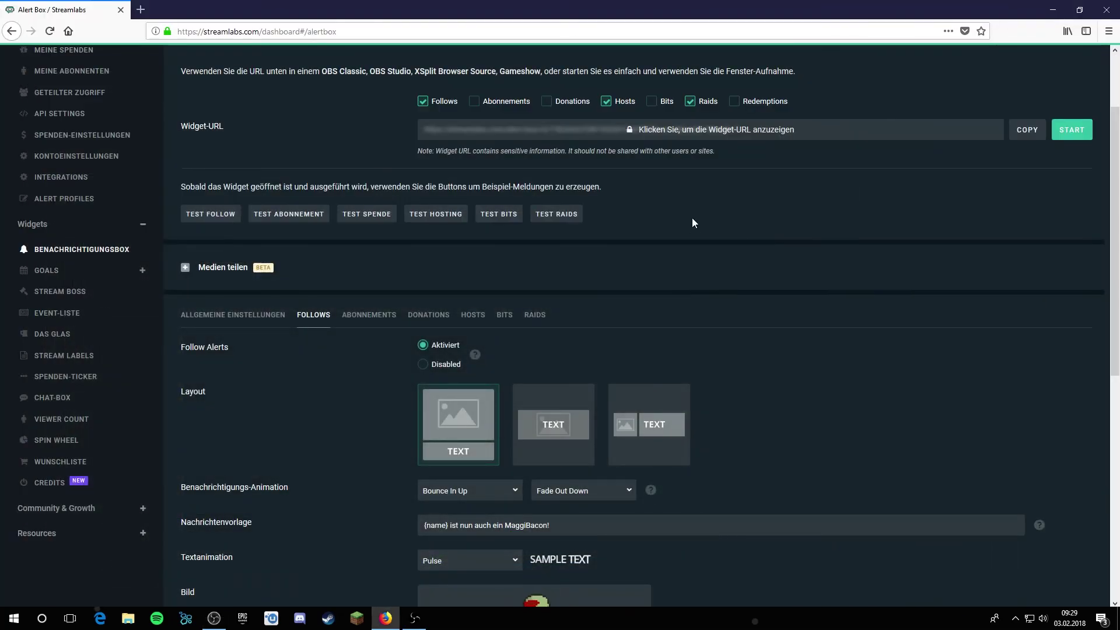
scroll(680, 260, "up", 4)
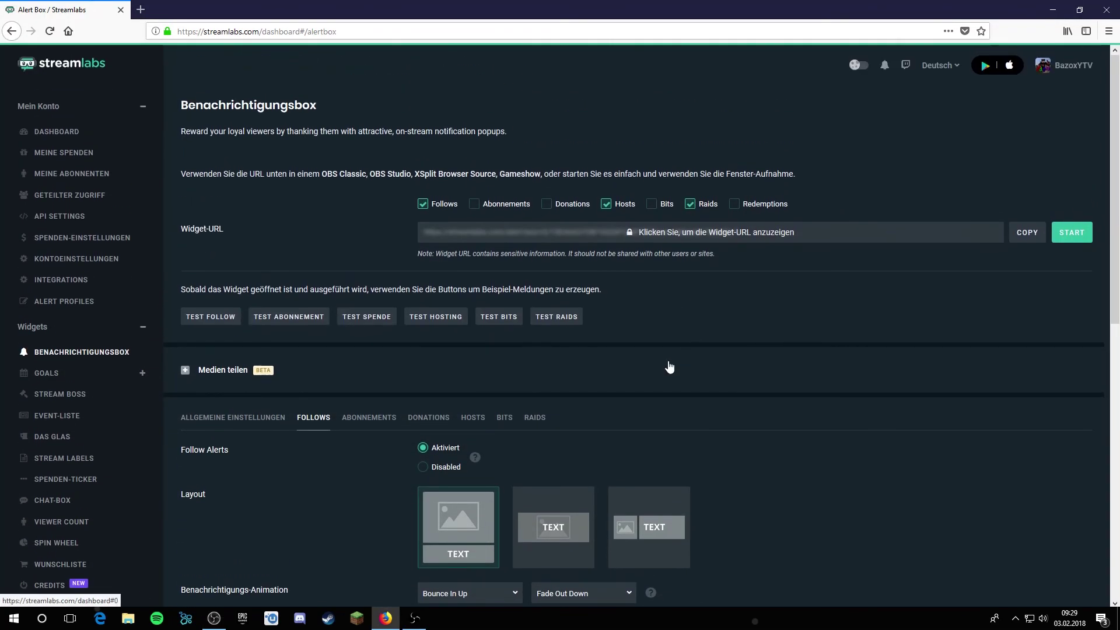